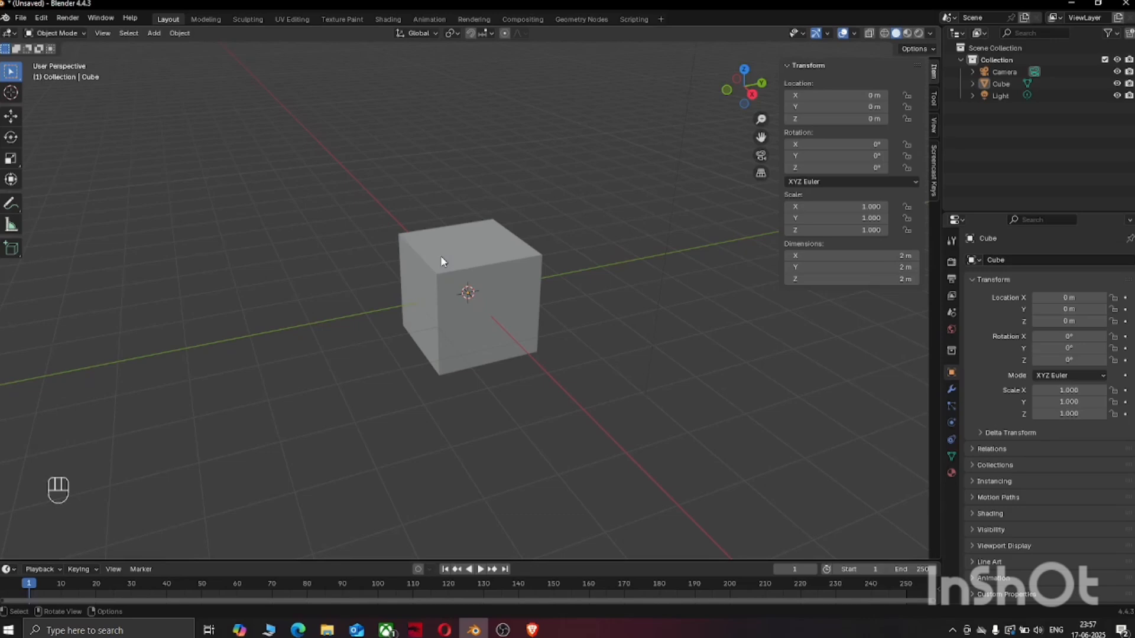
# Inset the cube's top, +X and -Y side faces individually by about 0.6 m
pyautogui.click(505, 261)
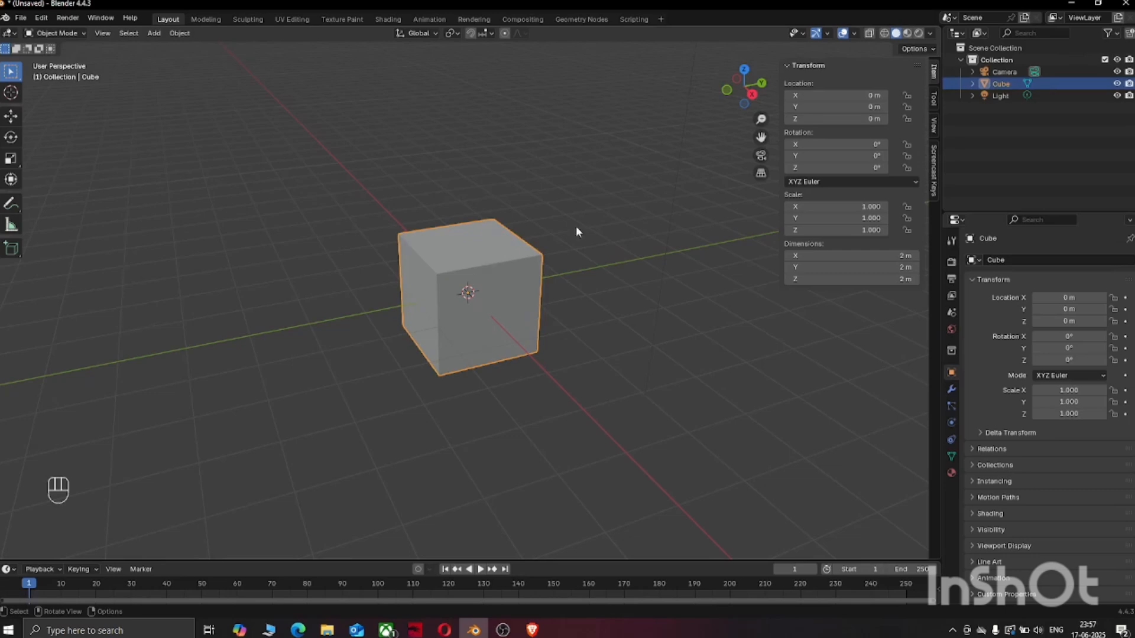
pyautogui.press('Tab')
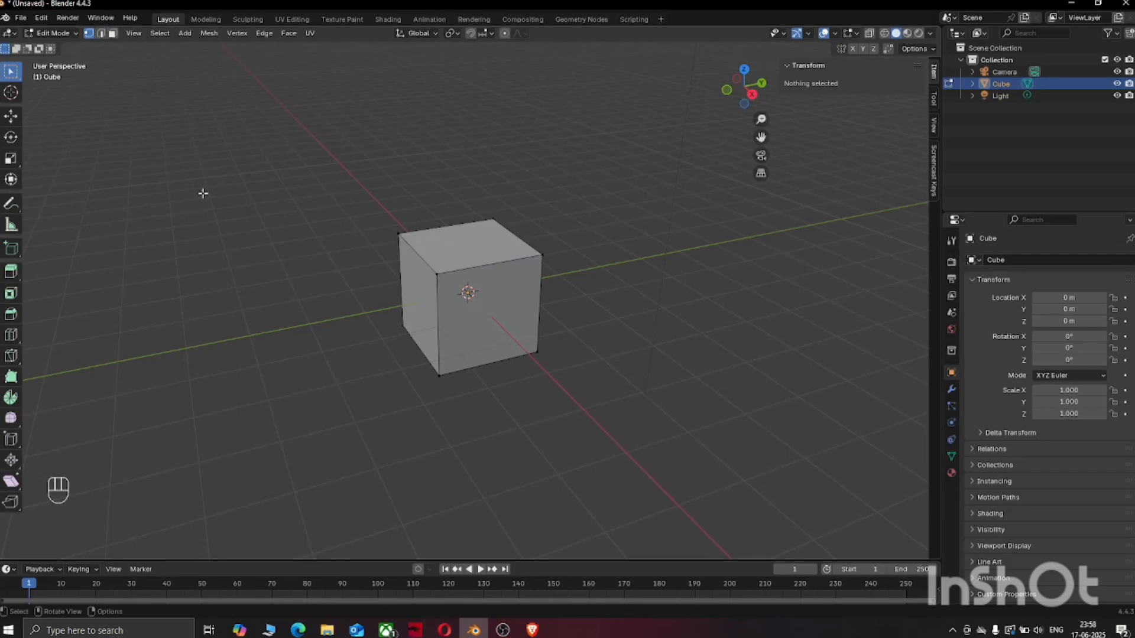
pyautogui.press('3')
pyautogui.click(473, 234)
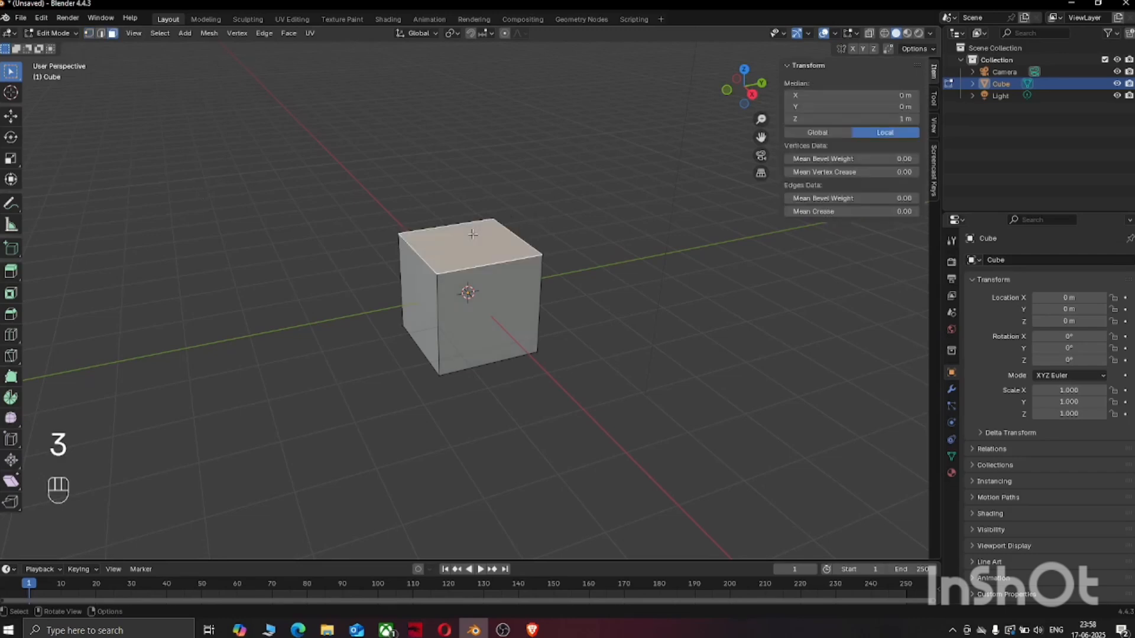
pyautogui.keyDown('shift'); pyautogui.click(524, 304); pyautogui.keyUp('shift')
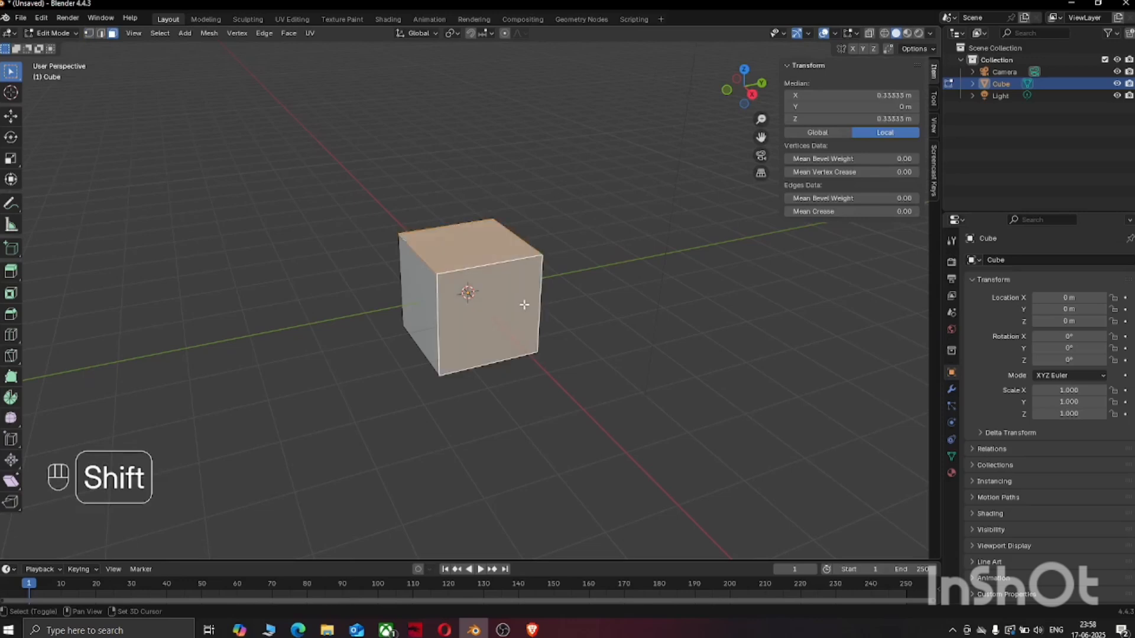
pyautogui.keyDown('shift'); pyautogui.click(422, 307); pyautogui.keyUp('shift')
pyautogui.press('i')
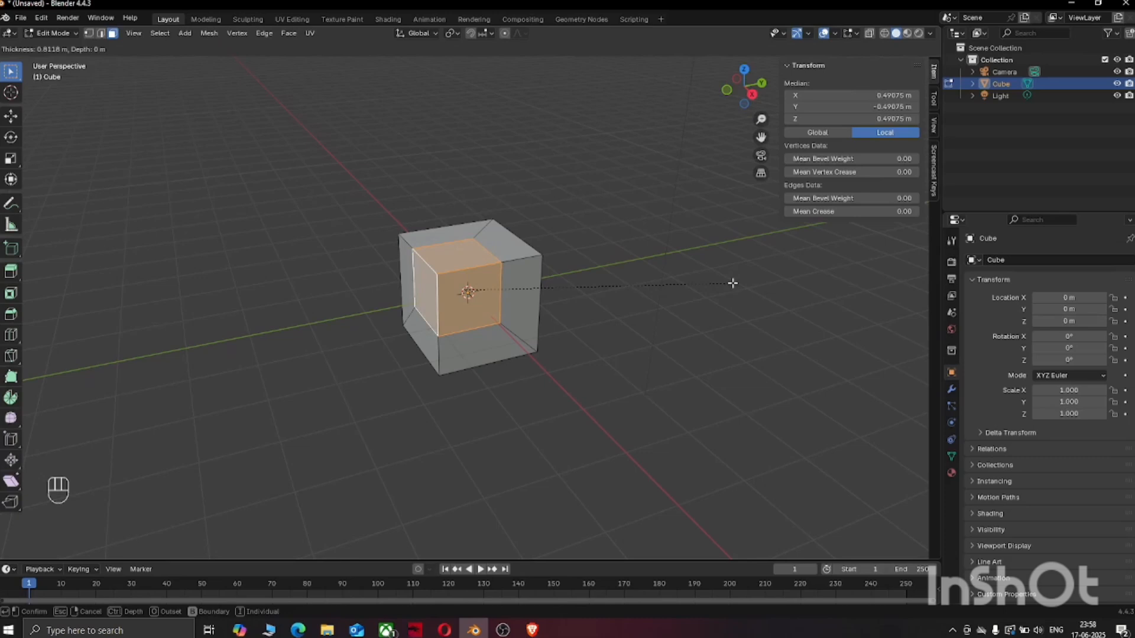
pyautogui.press('i')
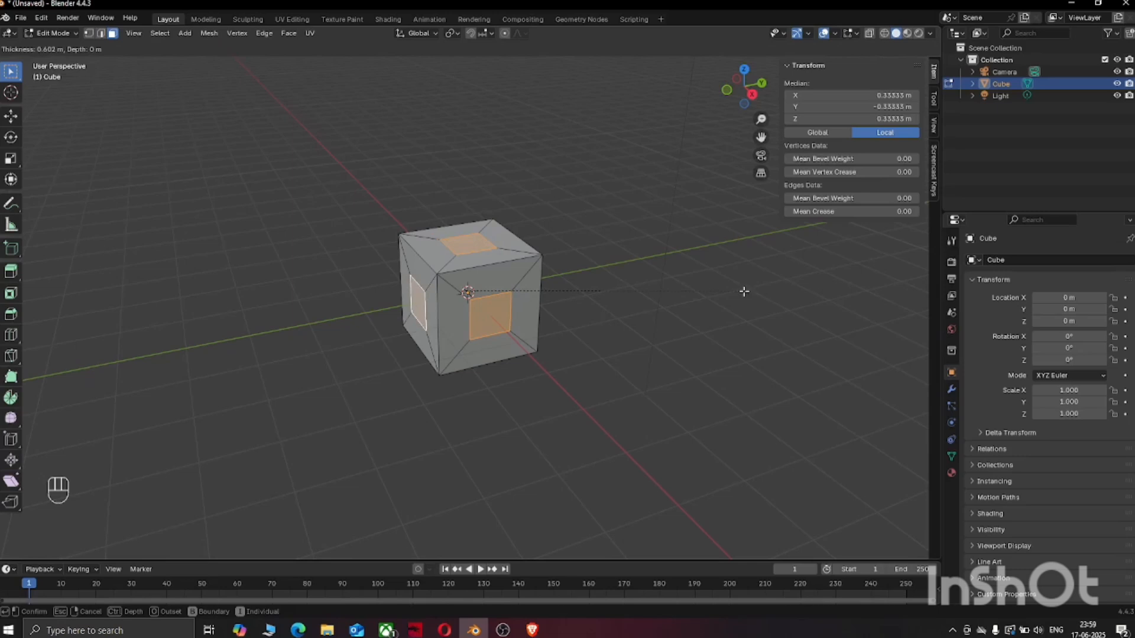
pyautogui.click(744, 291)
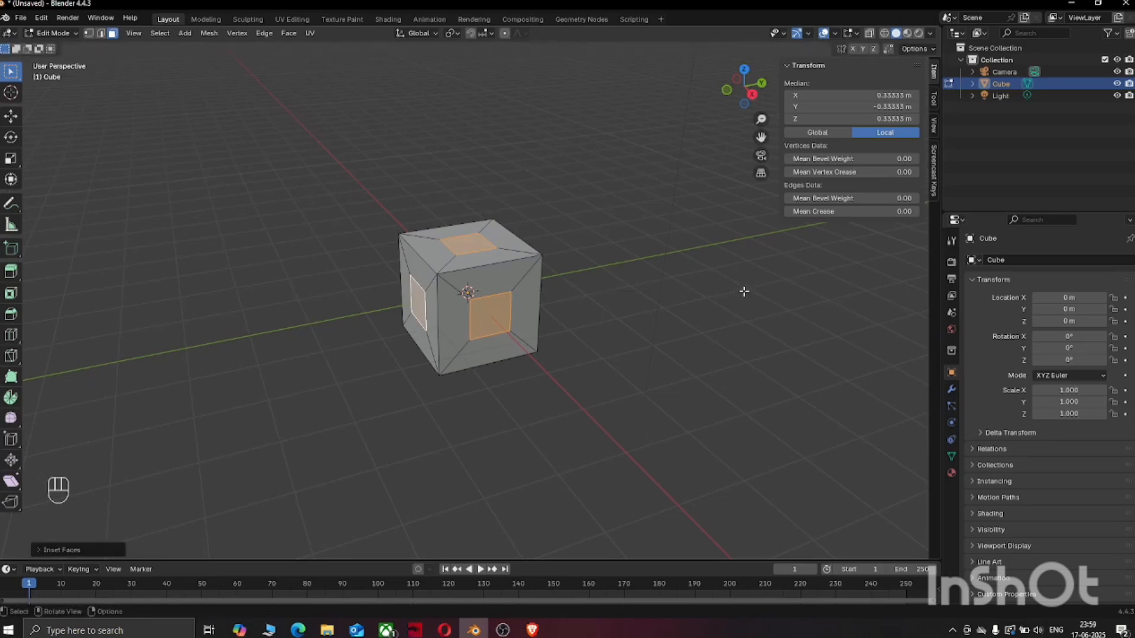
pyautogui.moveTo(728, 315); pyautogui.dragTo(698, 317, button='middle')
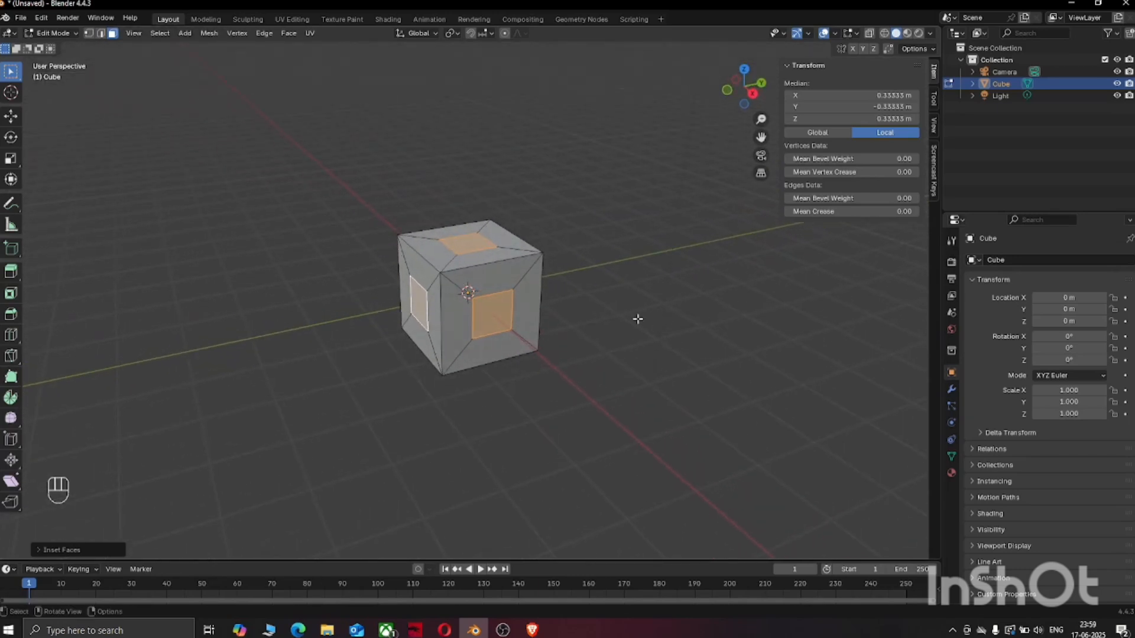
pyautogui.click(732, 311)
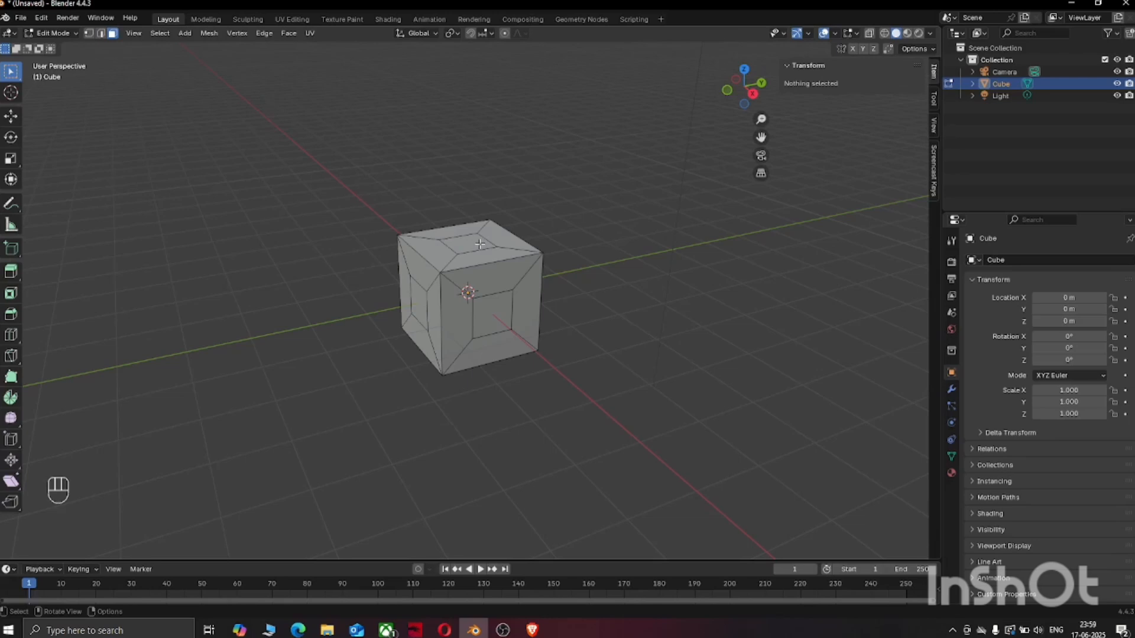
# Extrude the inset face on top of the cube inward by about 0.28 m
pyautogui.moveTo(479, 244); pyautogui.dragTo(484, 249, button='middle')
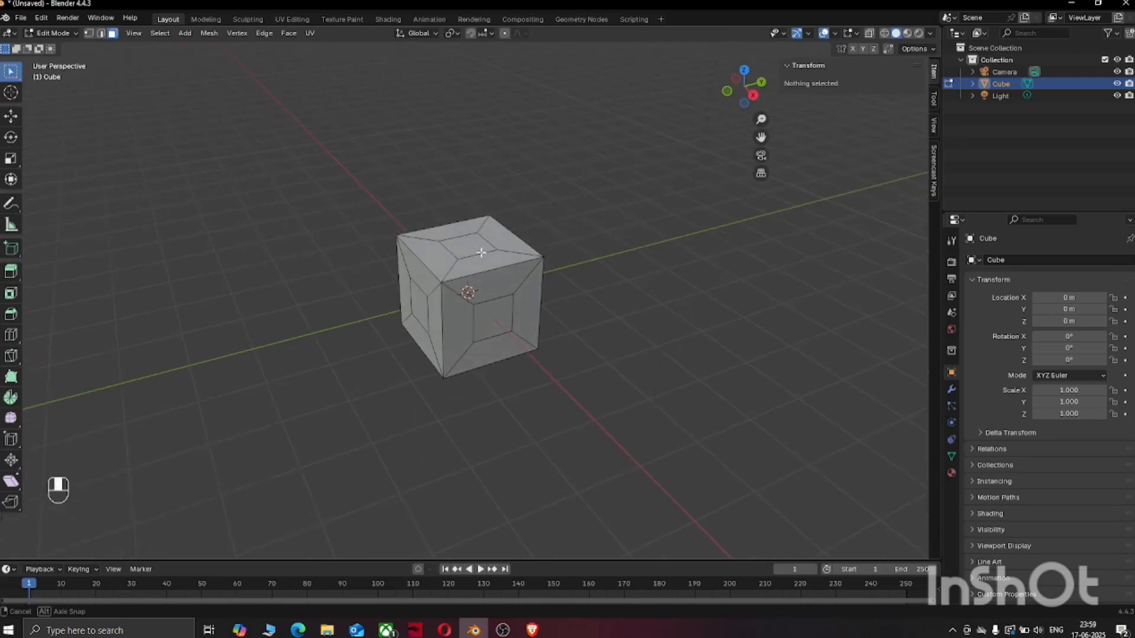
pyautogui.click(482, 247)
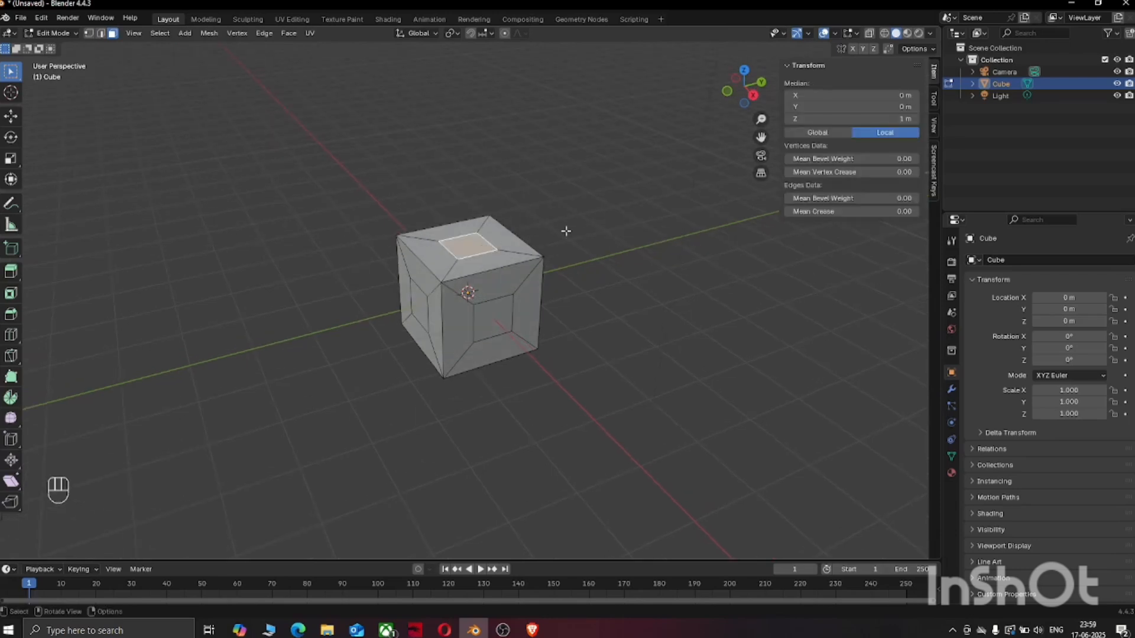
pyautogui.press('e')
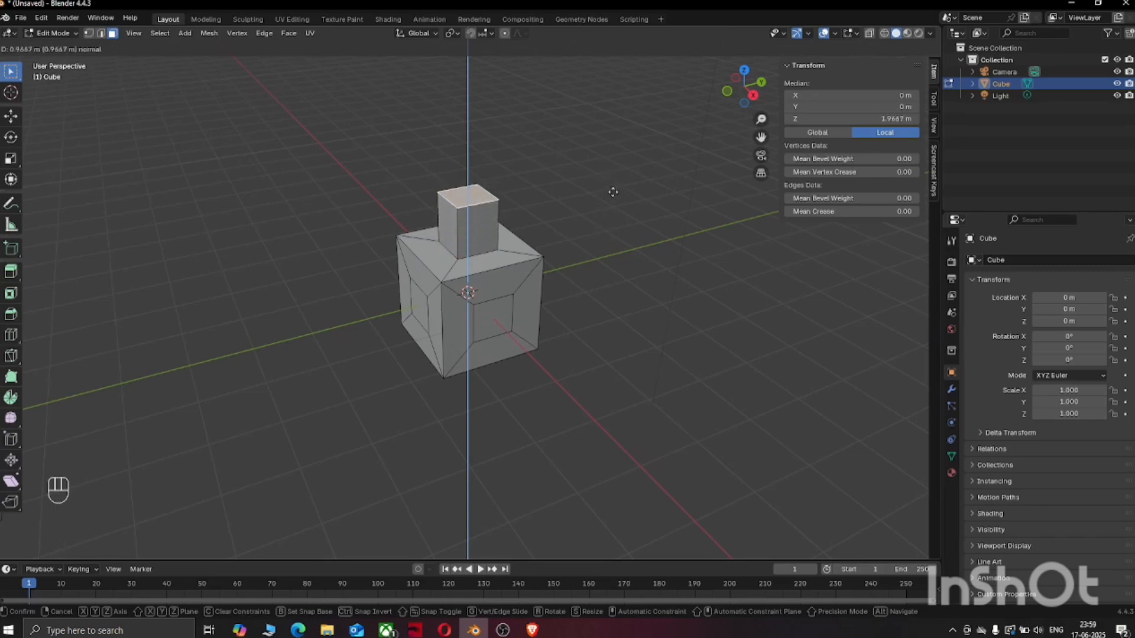
pyautogui.click(619, 244)
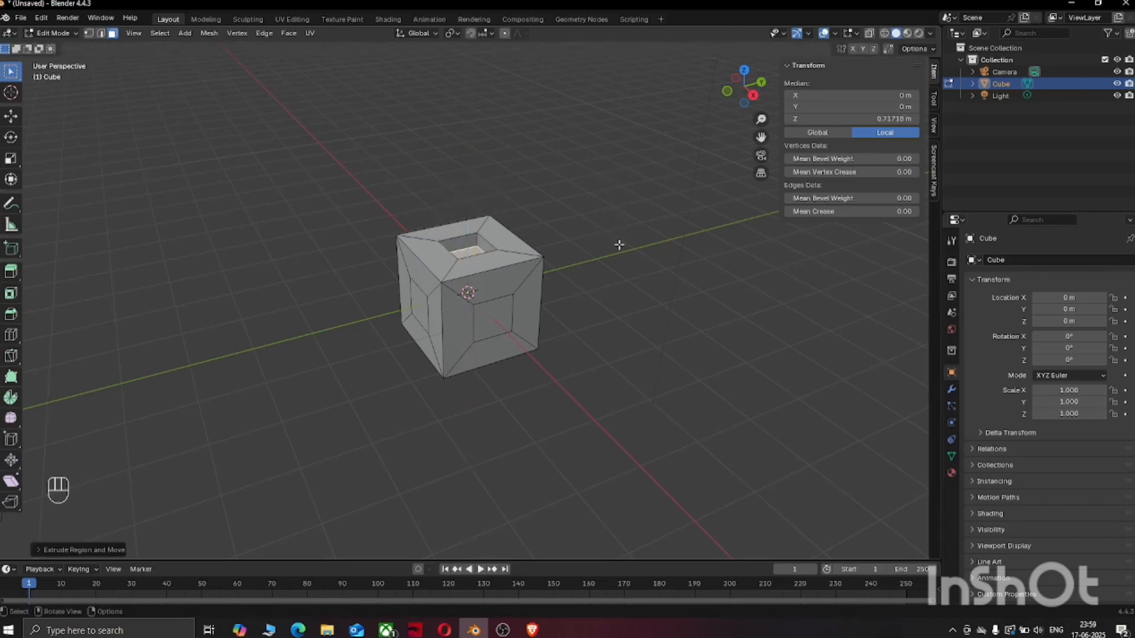
# Extrude the inset face on the cube's +X side inward by about 0.43 m
pyautogui.click(499, 314)
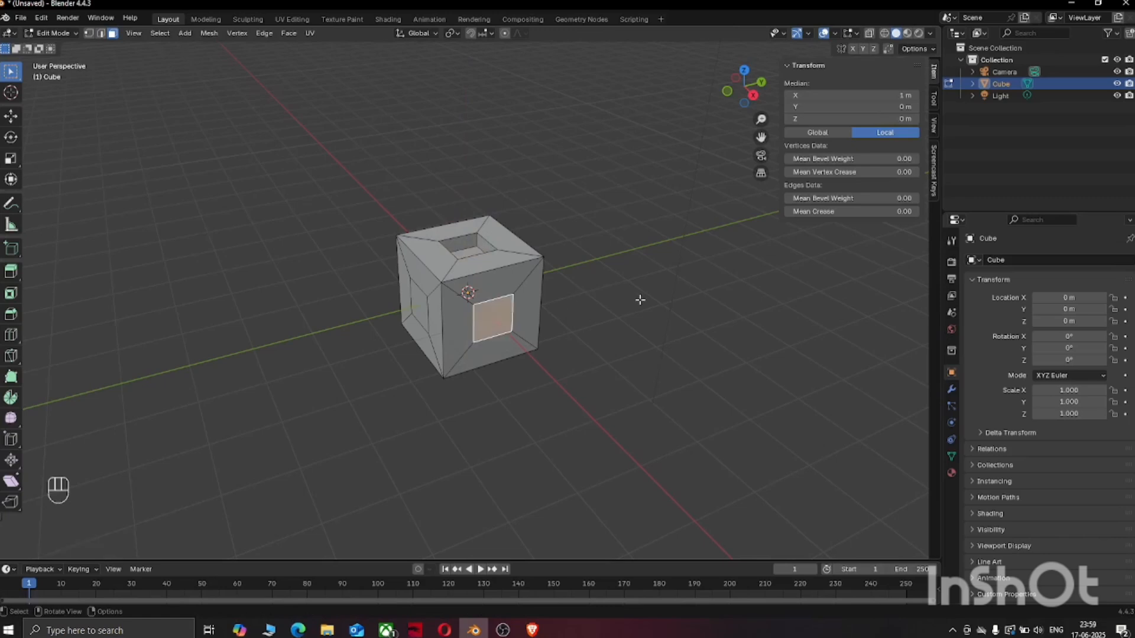
pyautogui.press('e')
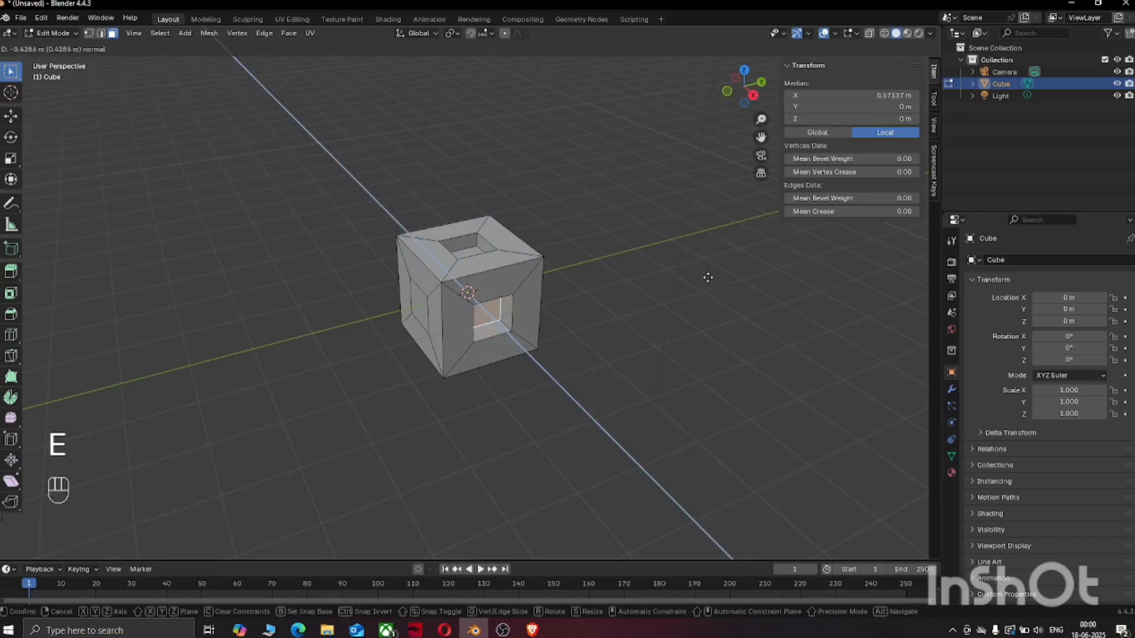
pyautogui.click(708, 278)
# Extrude the inset face on the cube's -Y side inward by about 0.27 m and return to Object Mode
pyautogui.click(420, 308)
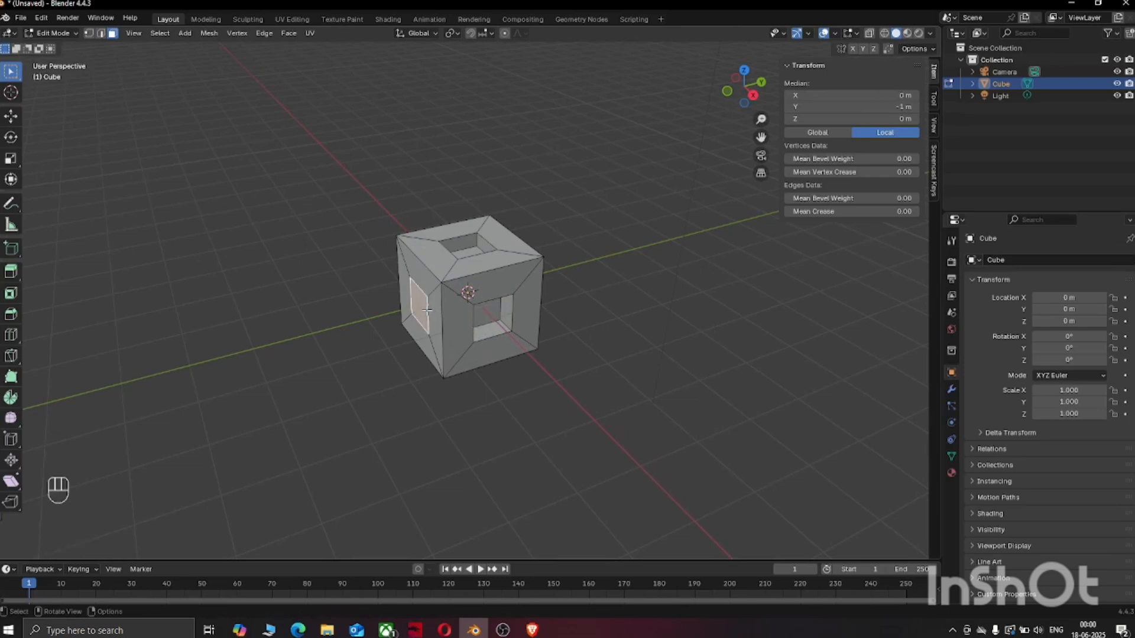
pyautogui.moveTo(563, 324); pyautogui.dragTo(647, 318, button='middle')
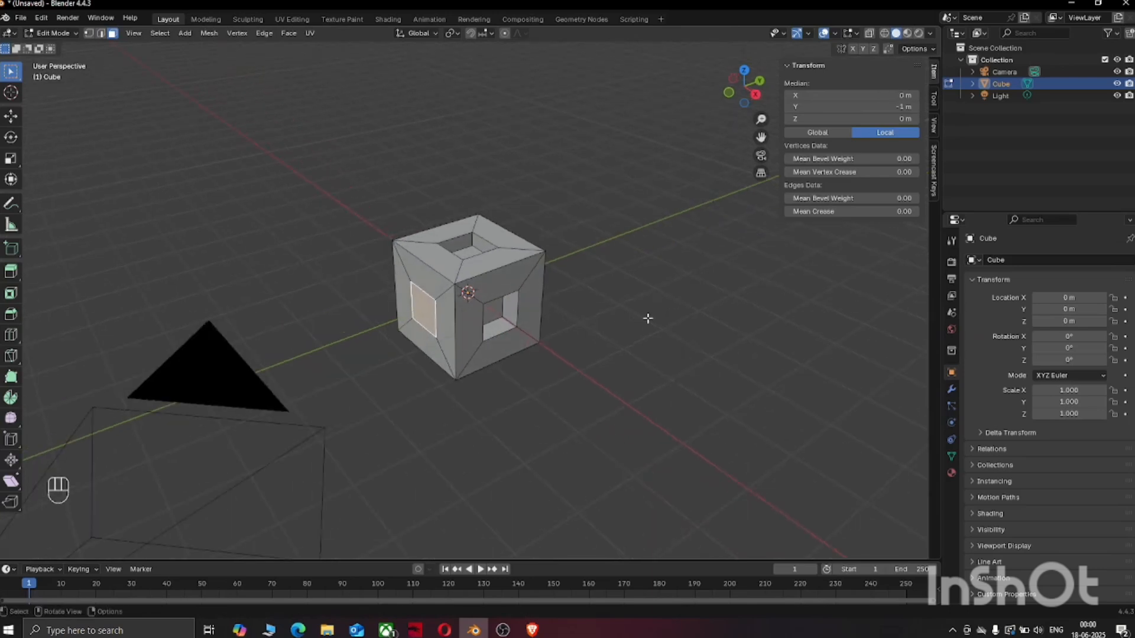
pyautogui.press('e')
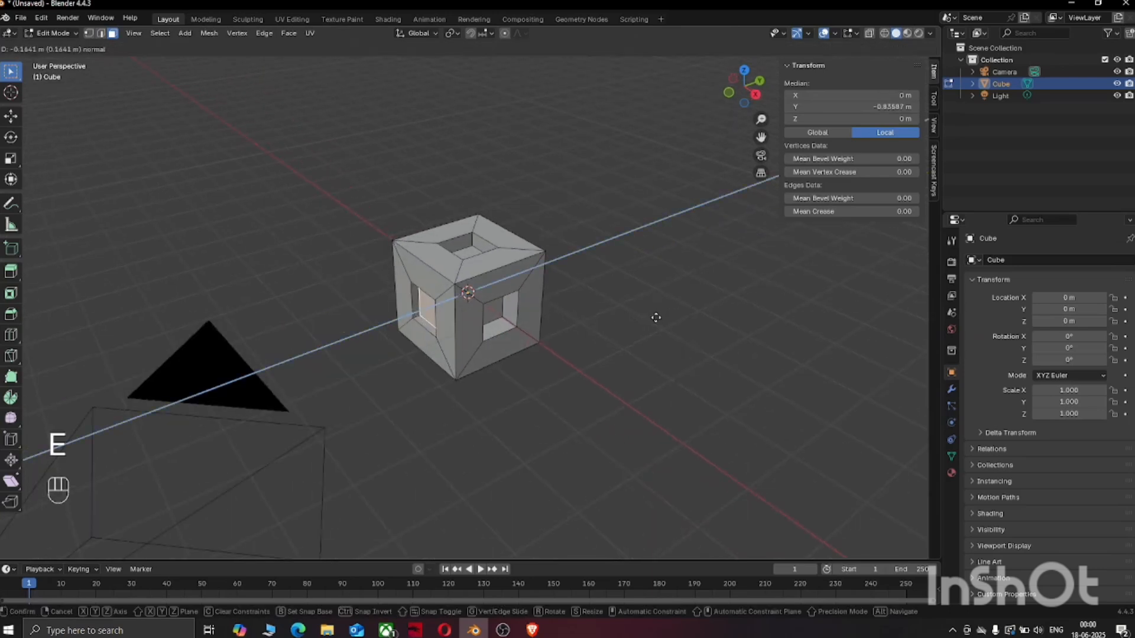
pyautogui.click(659, 318)
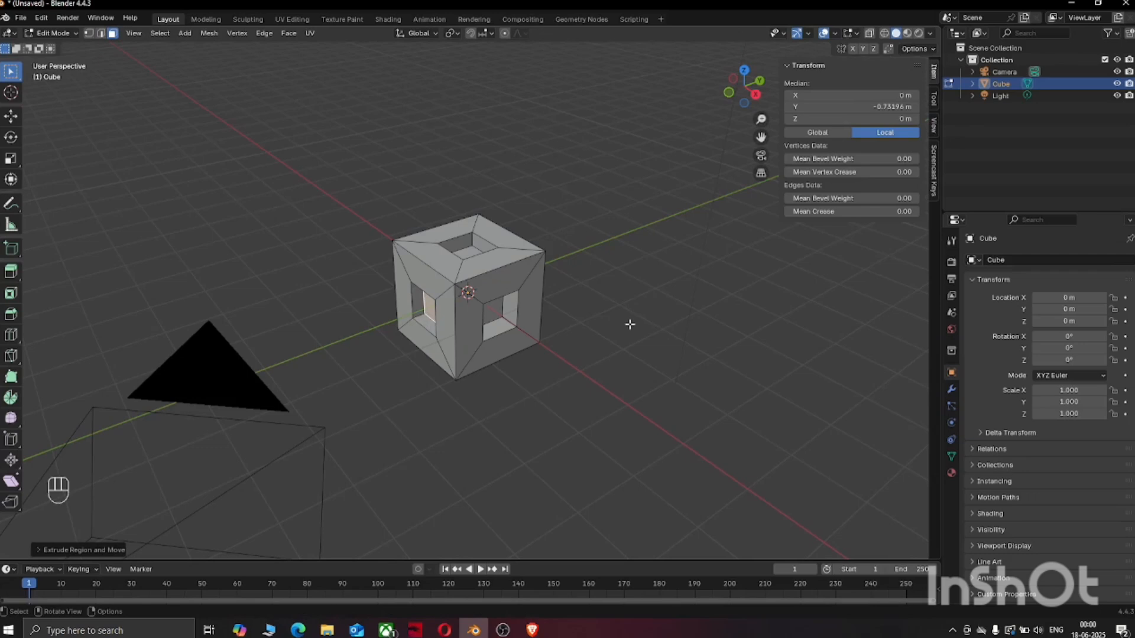
pyautogui.press('Tab')
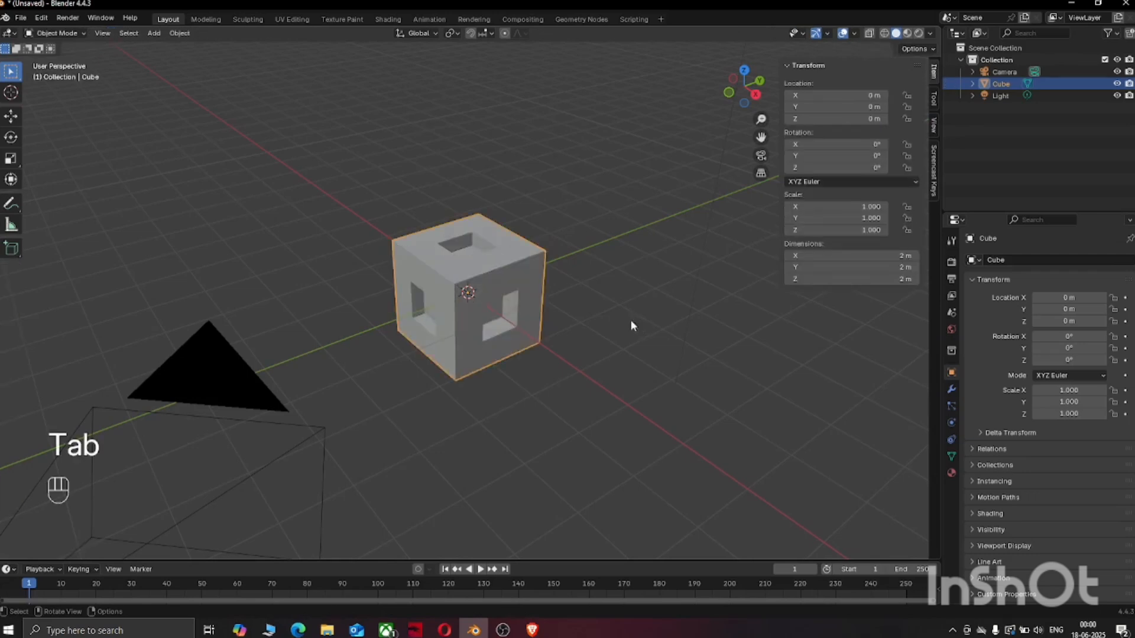
# Switch the viewport to rendered shading and view the recessed cube from above
pyautogui.moveTo(496, 269); pyautogui.dragTo(494, 306, button='middle')
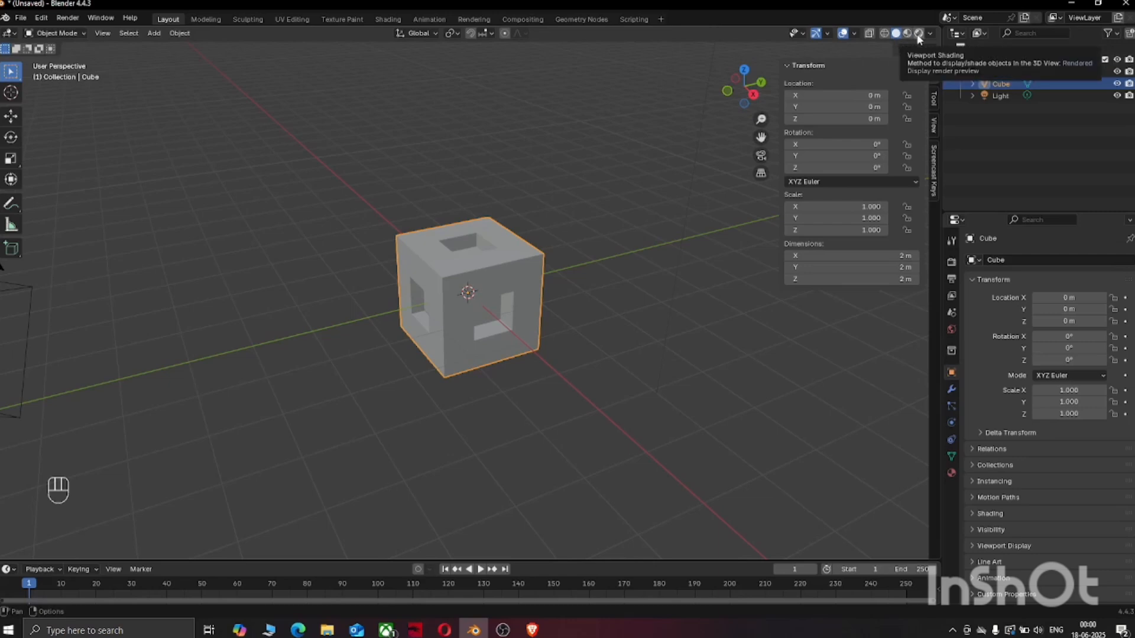
pyautogui.click(918, 34)
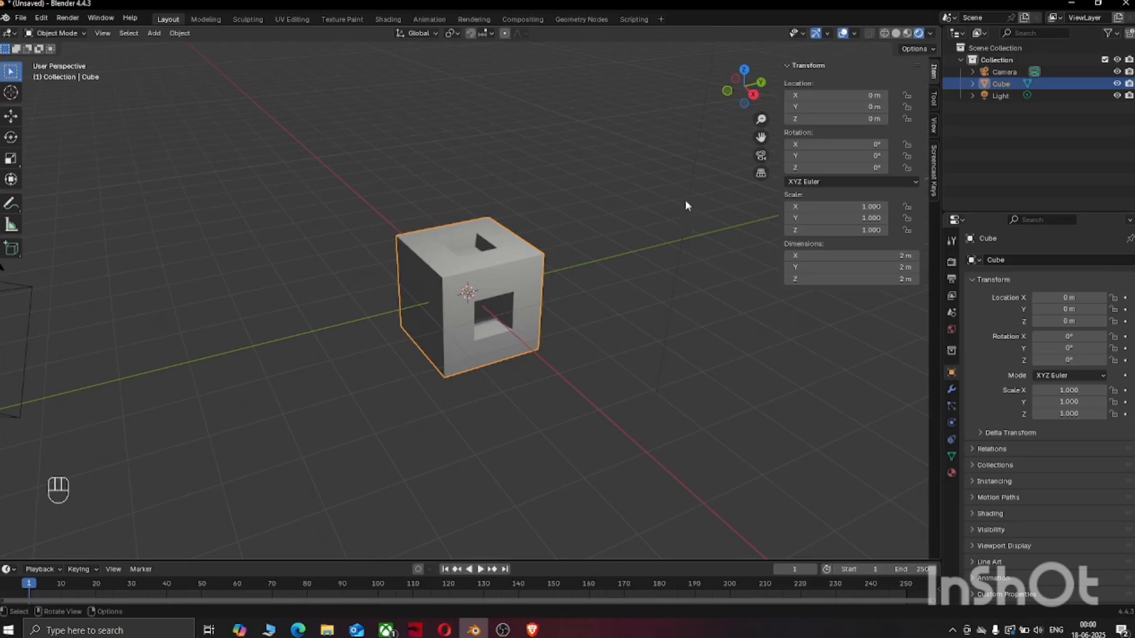
pyautogui.moveTo(685, 201); pyautogui.dragTo(625, 228, button='middle')
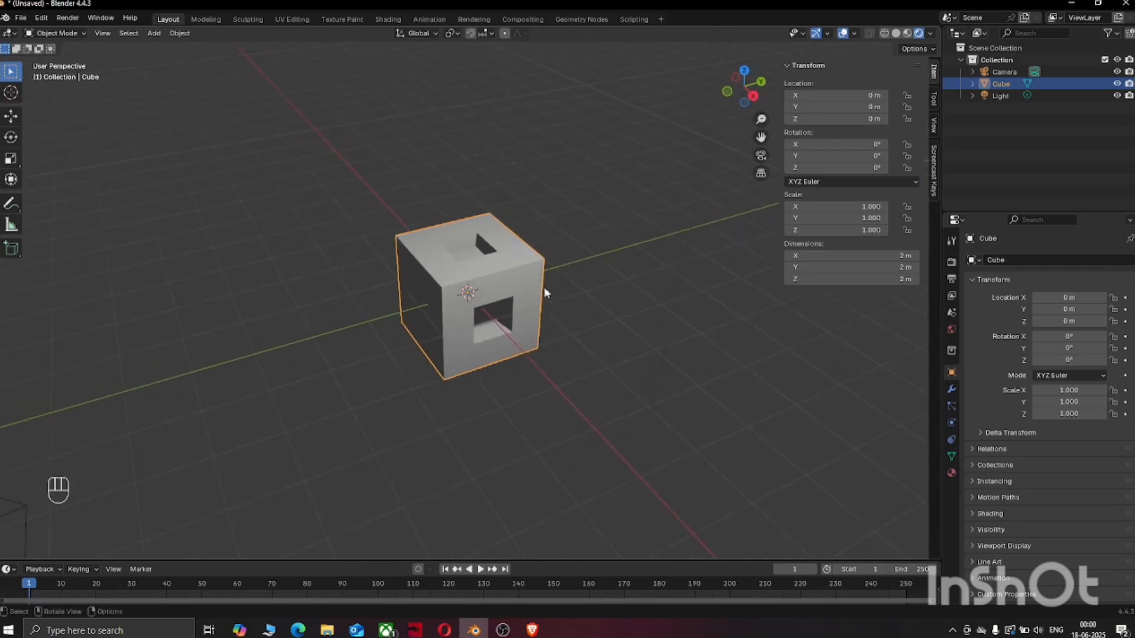
pyautogui.moveTo(507, 272); pyautogui.dragTo(508, 264, button='middle')
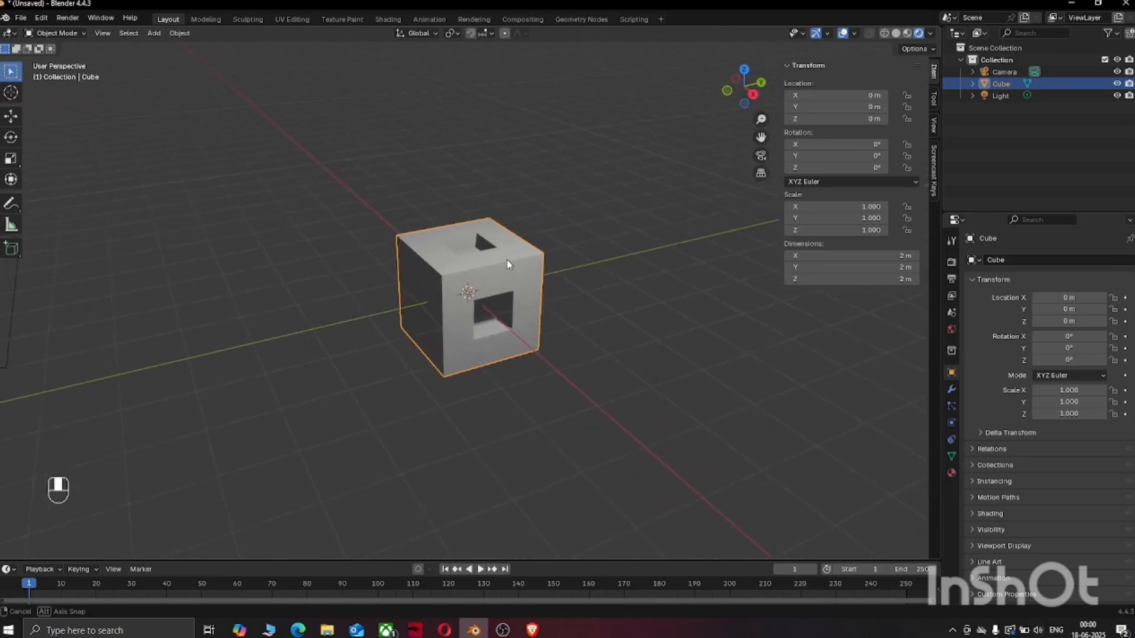
# Set the cube material's base color to blue and its roughness to about 0.823
pyautogui.click(952, 477)
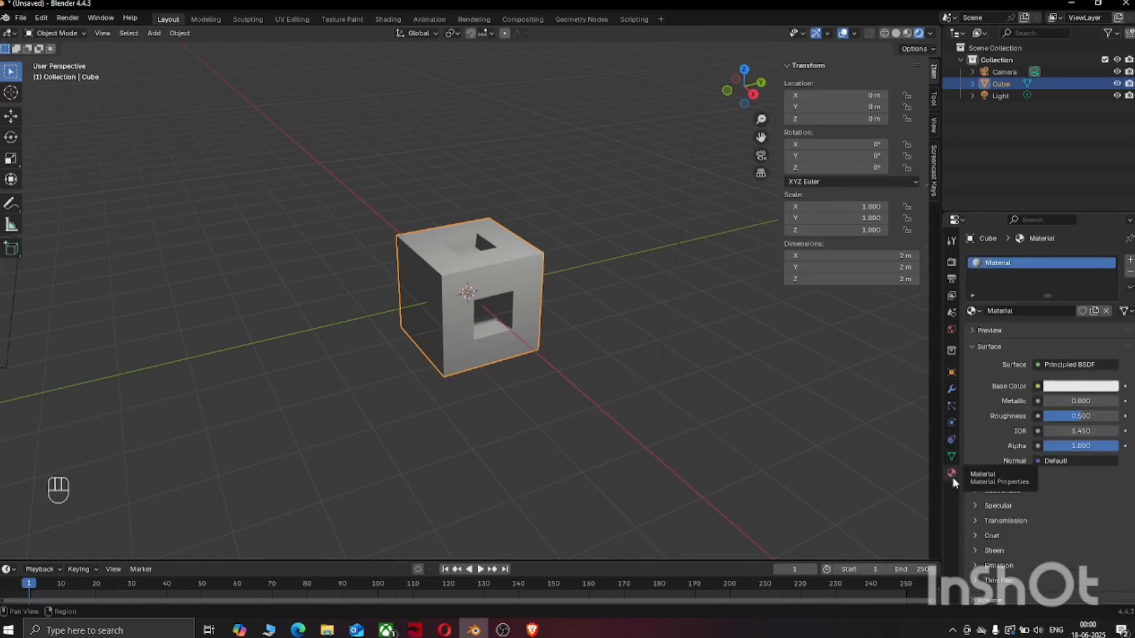
pyautogui.click(1054, 387)
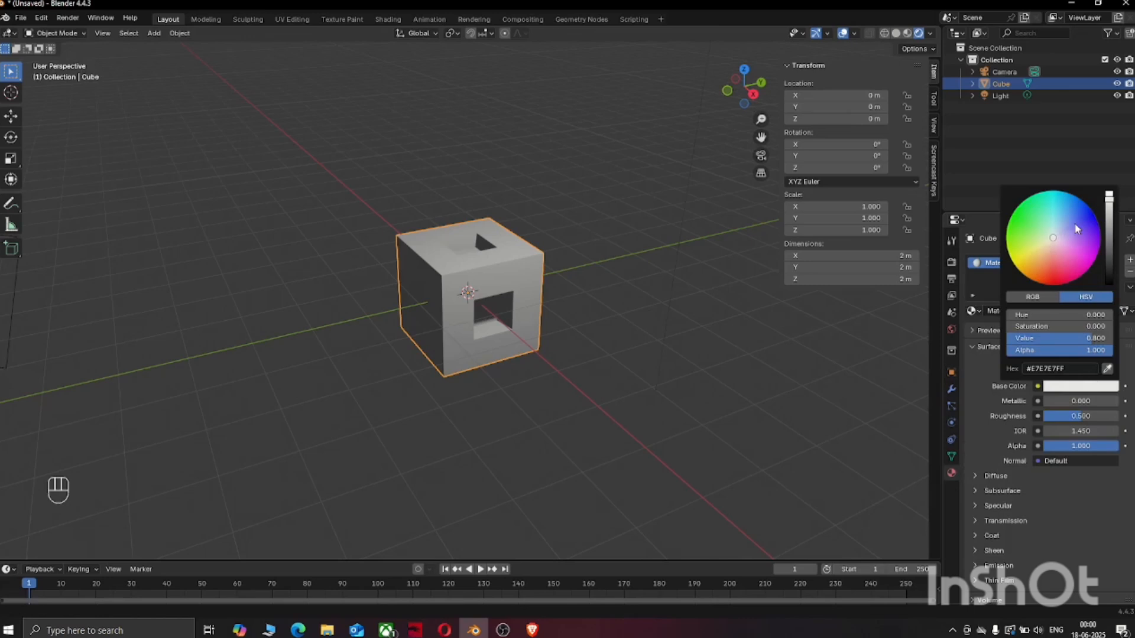
pyautogui.click(1077, 229)
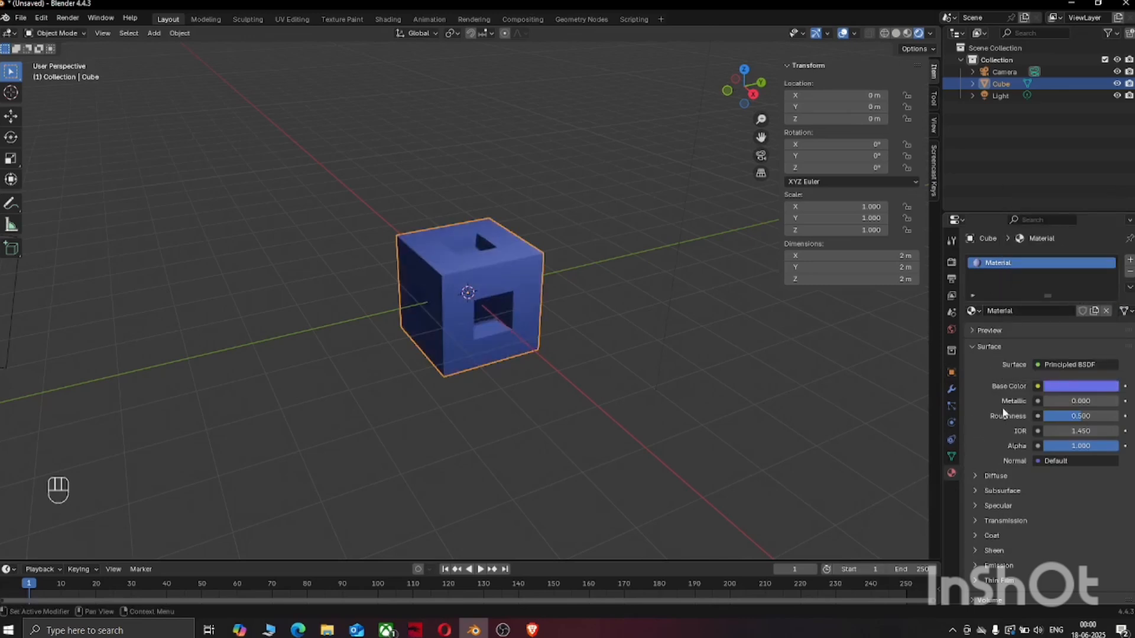
pyautogui.click(1070, 386)
pyautogui.moveTo(1065, 416); pyautogui.dragTo(1104, 415)
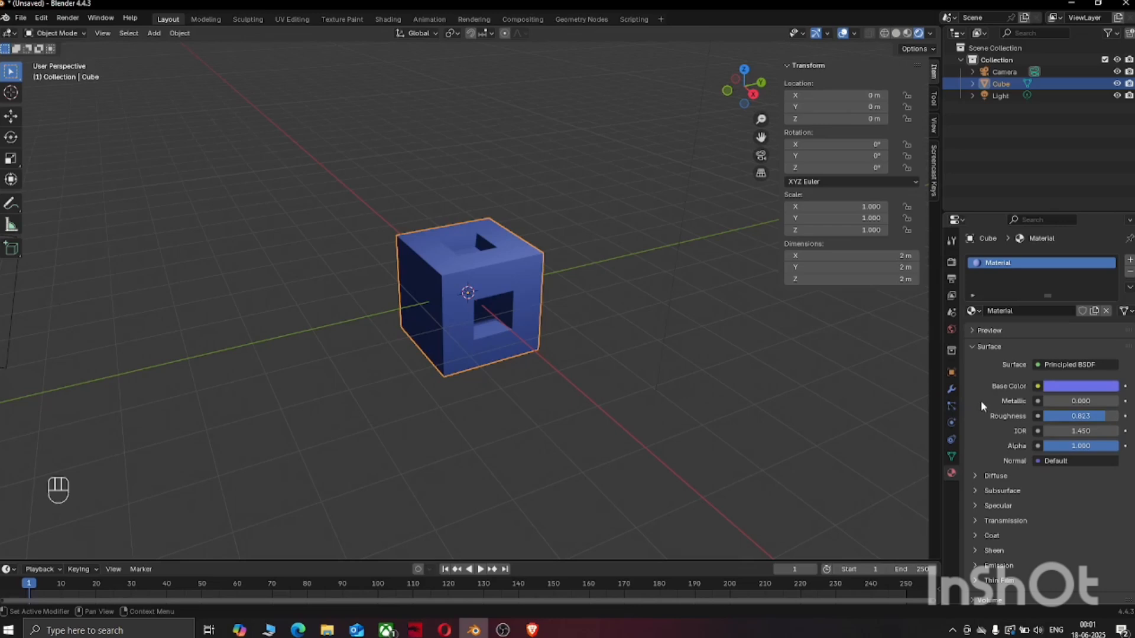
# Add a second material slot with a new material and set its emission color to cyan #61F6FFFF
pyautogui.click(1130, 262)
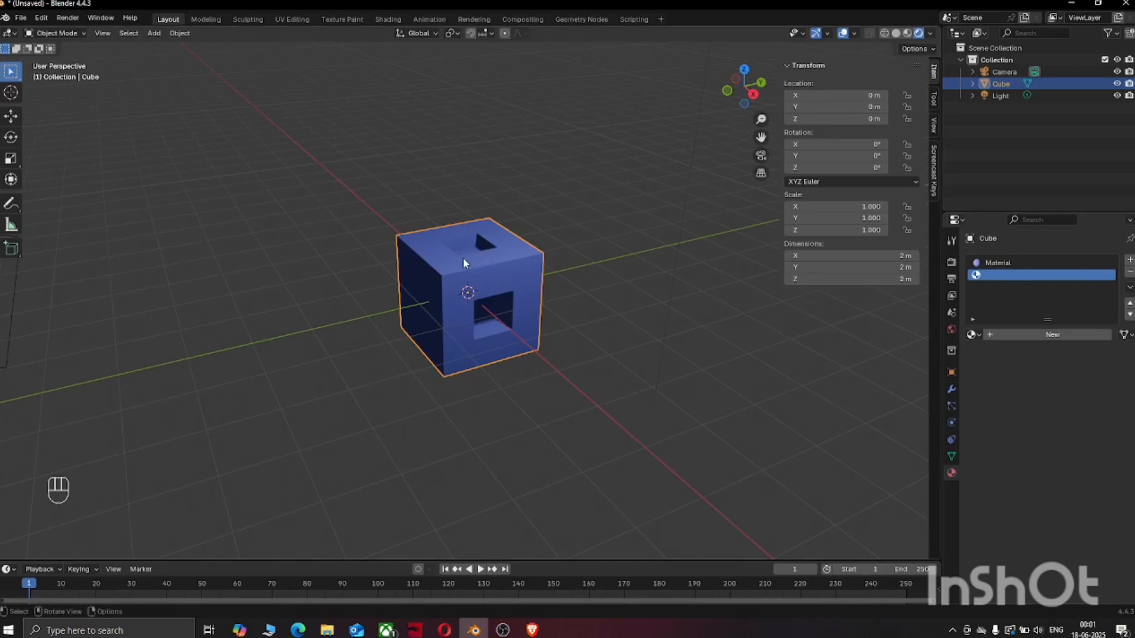
pyautogui.click(1017, 336)
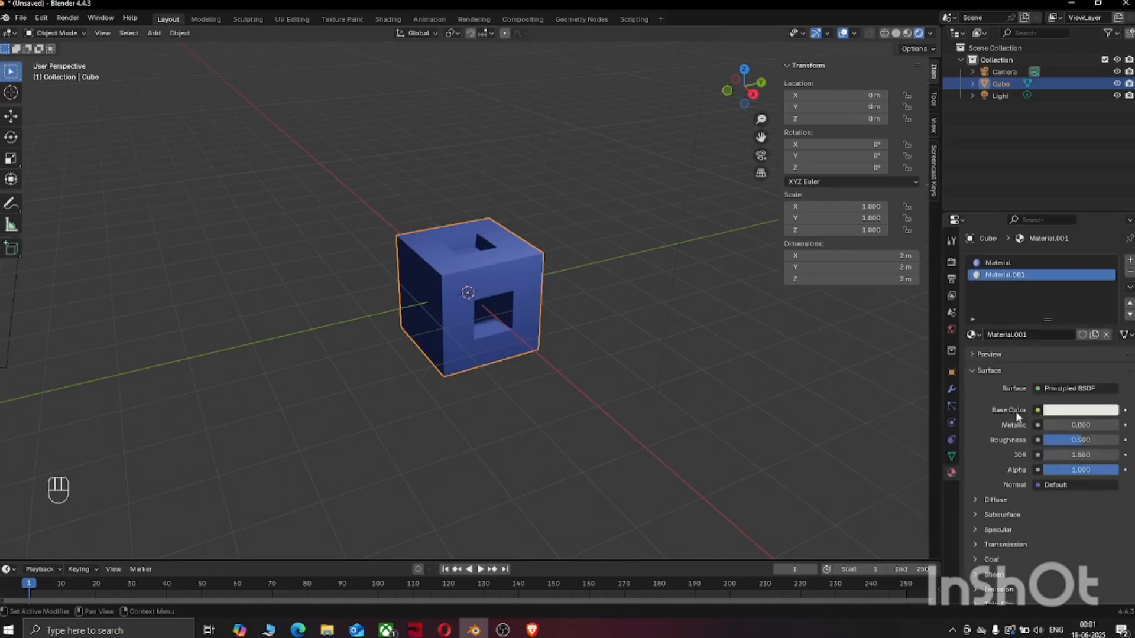
pyautogui.scroll(-2, 997, 411)
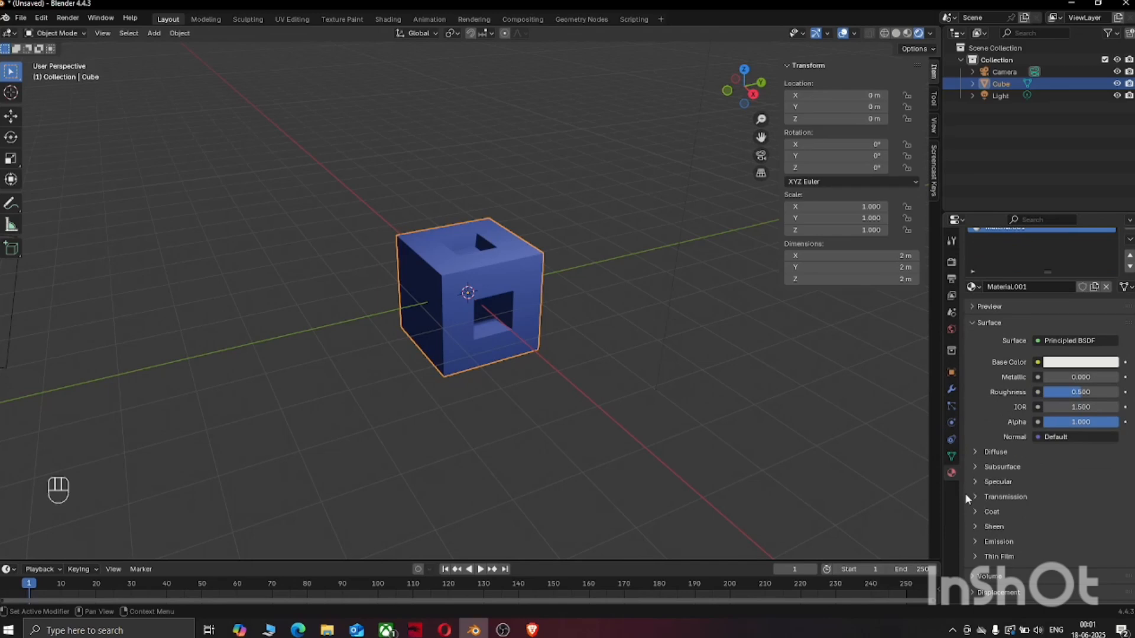
pyautogui.click(975, 541)
pyautogui.scroll(-1, 998, 456)
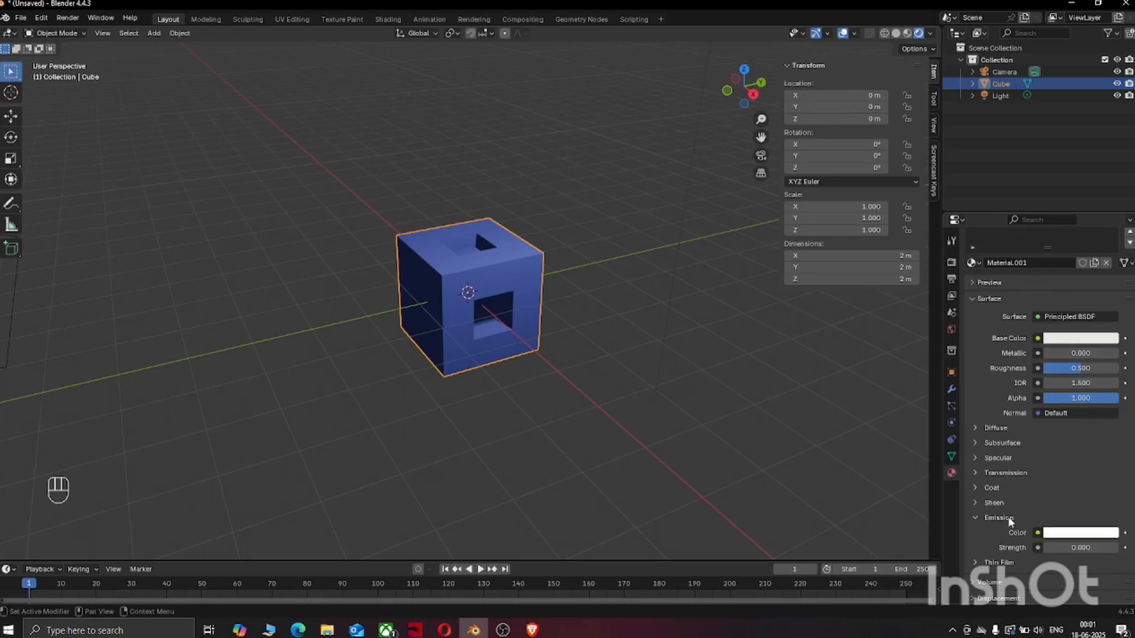
pyautogui.click(1082, 536)
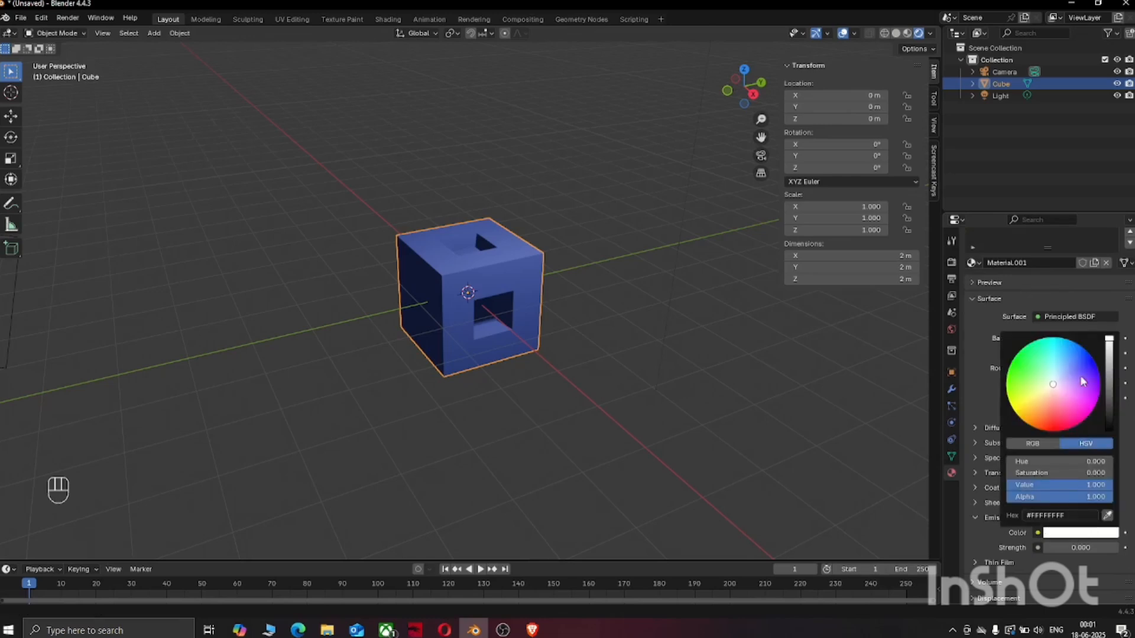
pyautogui.click(1055, 355)
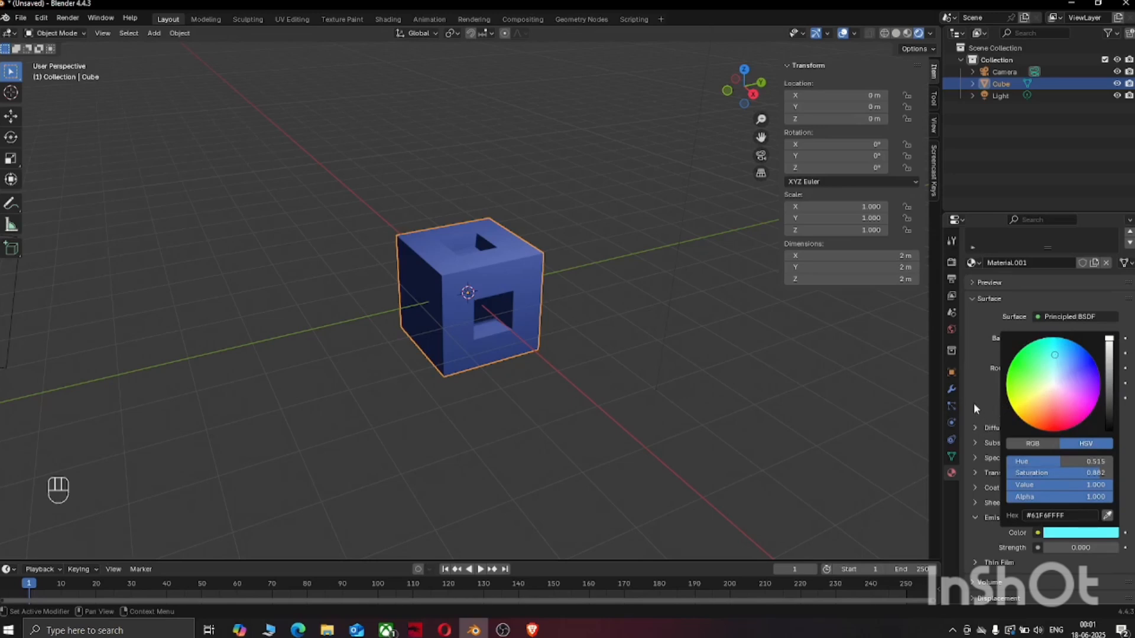
pyautogui.scroll(3, 1024, 343)
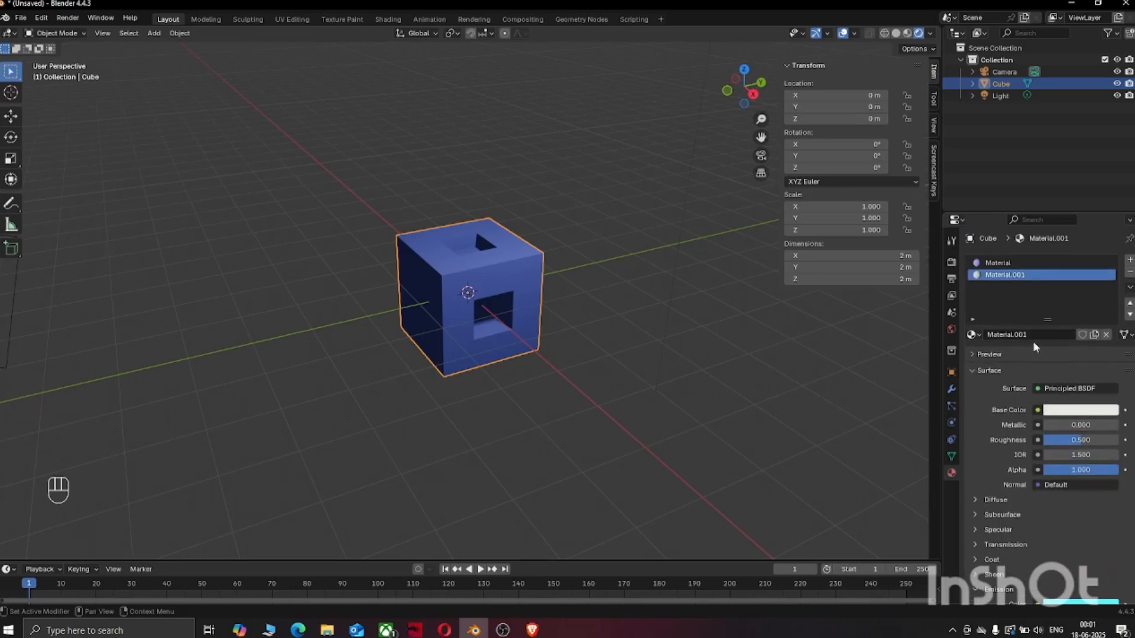
pyautogui.scroll(-5, 1040, 349)
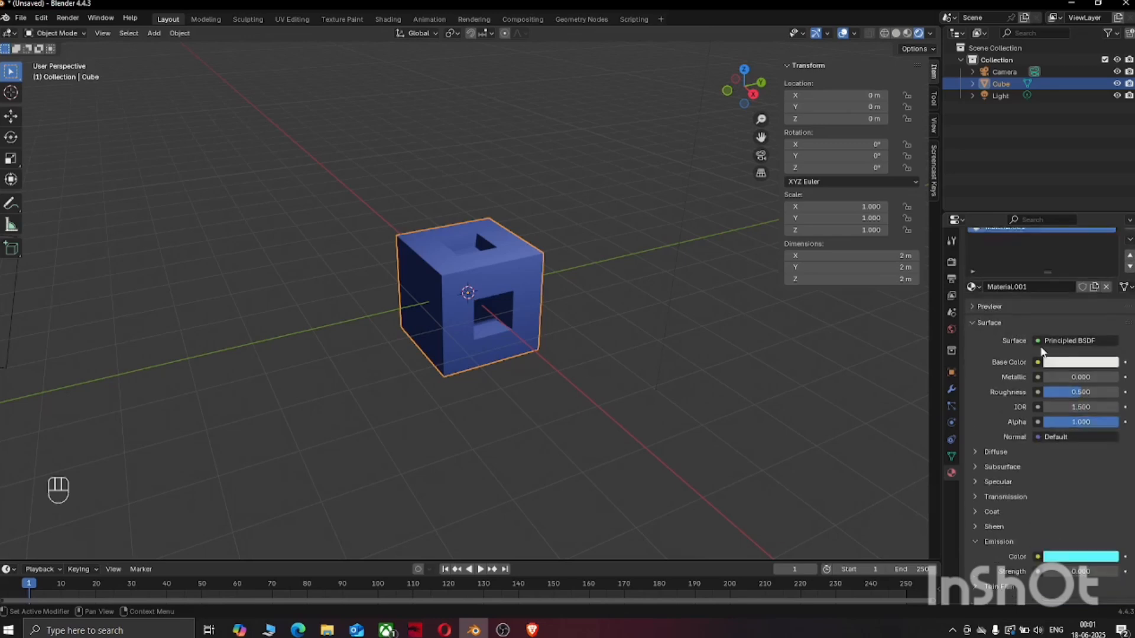
pyautogui.scroll(5, 1057, 485)
pyautogui.moveTo(521, 280)
pyautogui.mouseDown(button='middle')
pyautogui.moveTo(526, 293)
pyautogui.moveTo(513, 286)
pyautogui.mouseUp(button='middle')
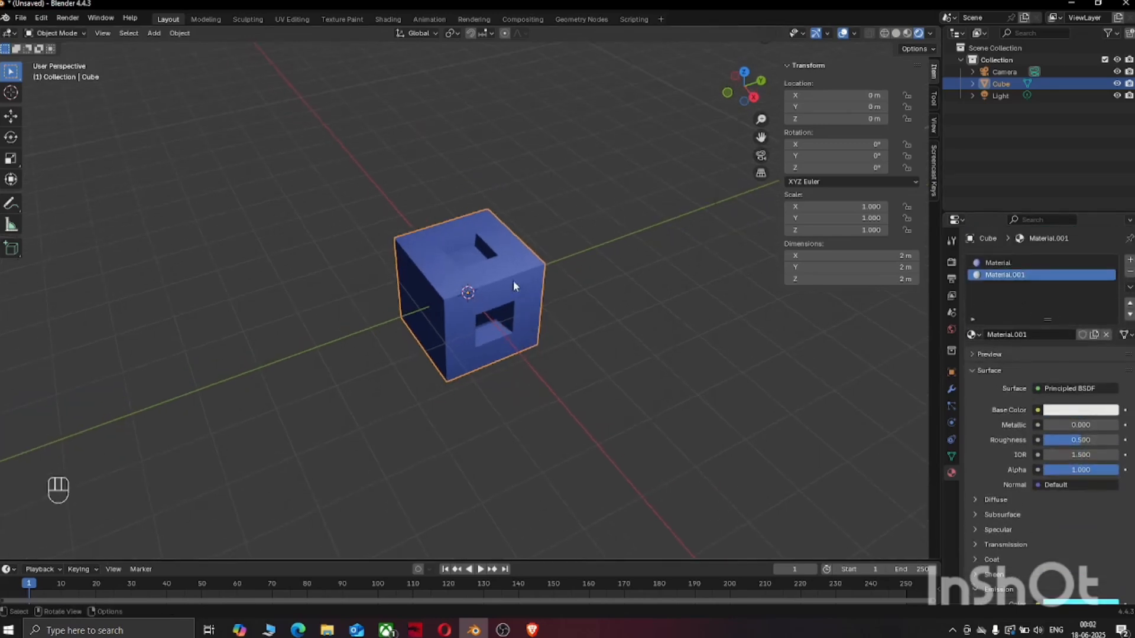
pyautogui.click(612, 221)
pyautogui.click(476, 265)
pyautogui.moveTo(475, 261); pyautogui.dragTo(471, 262, button='middle')
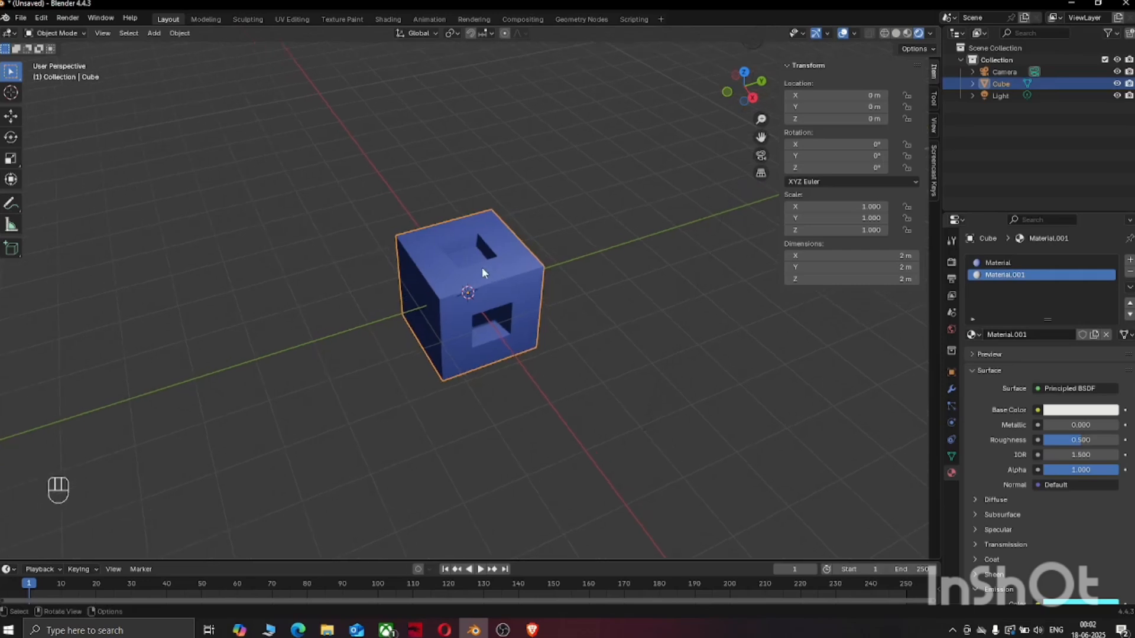
# In Edit Mode, assign Material.001 to the recess floor faces on the cube's +Z, +X and -Y sides, then deselect all and return to Object Mode
pyautogui.press('Tab')
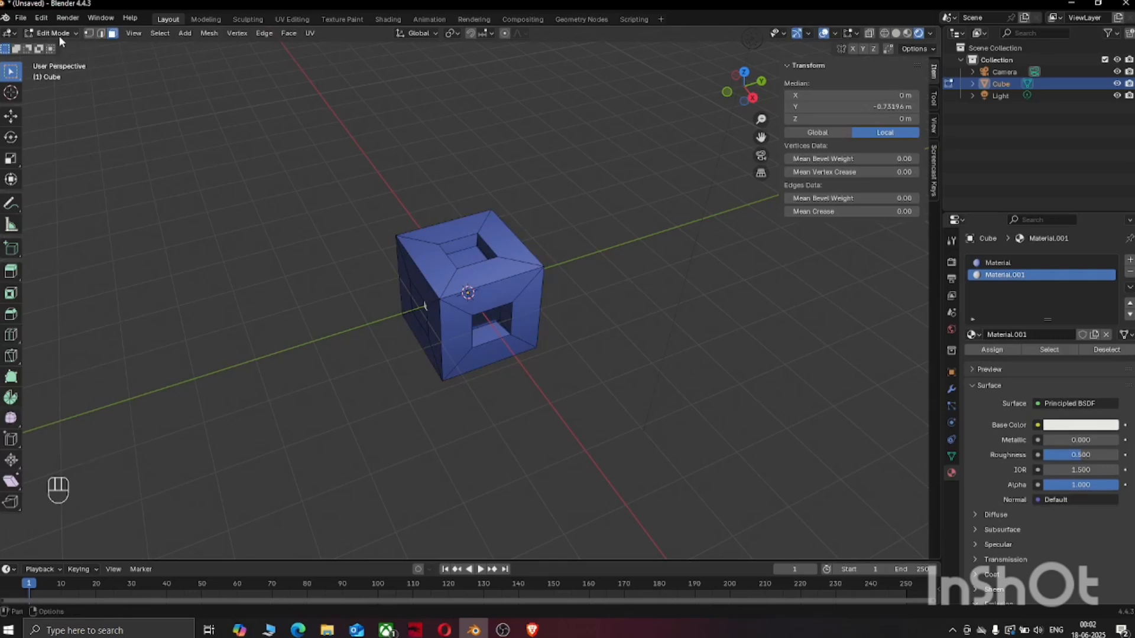
pyautogui.click(473, 255)
pyautogui.moveTo(473, 256); pyautogui.dragTo(514, 349, button='middle')
pyautogui.keyDown('shift'); pyautogui.click(488, 290); pyautogui.keyUp('shift')
pyautogui.keyDown('shift'); pyautogui.click(443, 301); pyautogui.keyUp('shift')
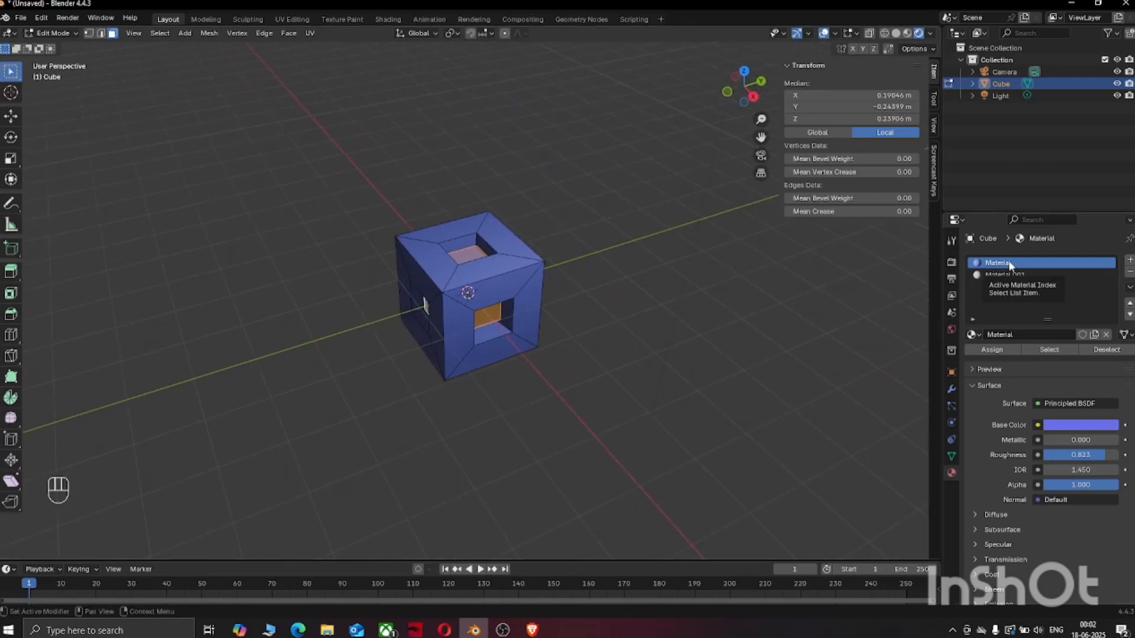
pyautogui.click(1005, 275)
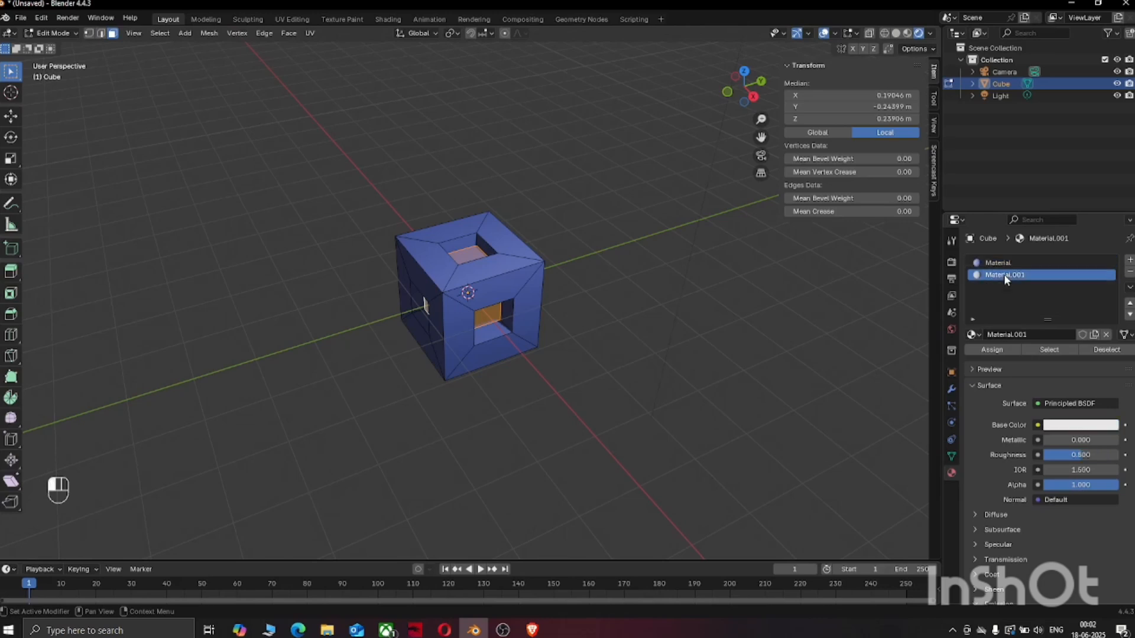
pyautogui.click(991, 351)
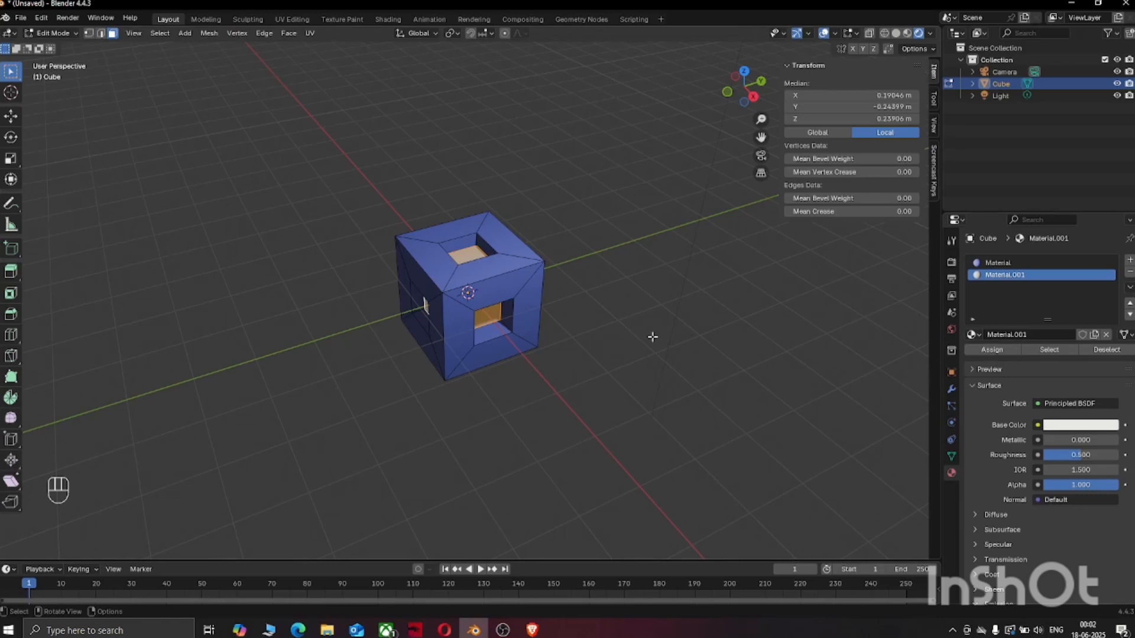
pyautogui.hotkey('alt', 'a')
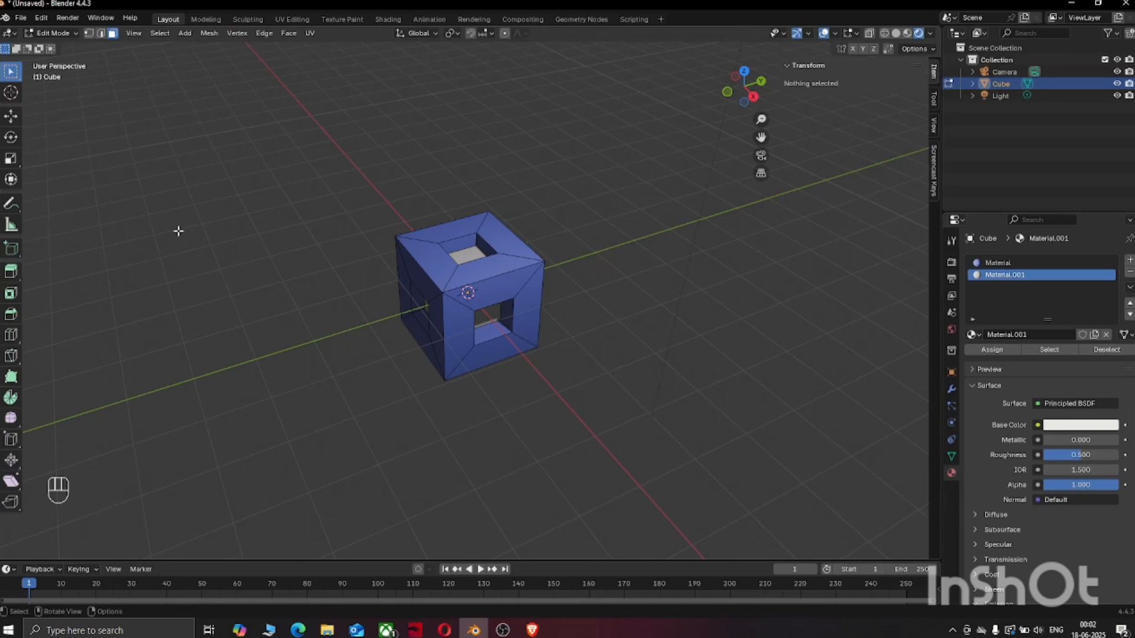
pyautogui.press('Tab')
# Switch the scene's render engine to Cycles
pyautogui.moveTo(178, 236); pyautogui.dragTo(378, 295, button='middle')
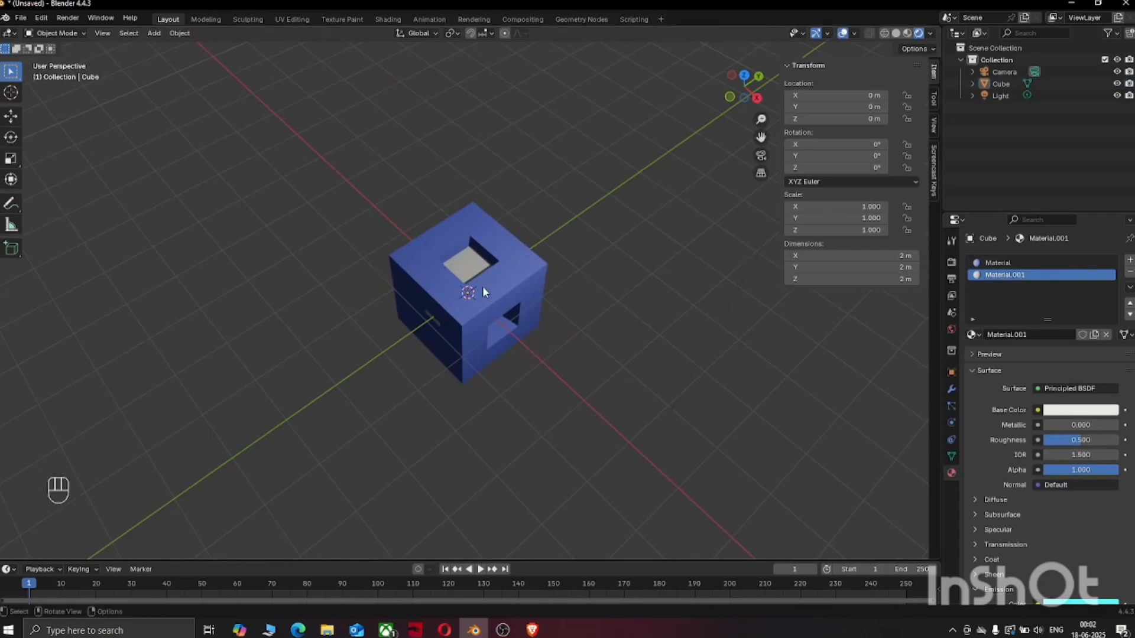
pyautogui.moveTo(483, 289); pyautogui.dragTo(521, 305, button='middle')
pyautogui.moveTo(400, 305); pyautogui.dragTo(400, 355, button='middle')
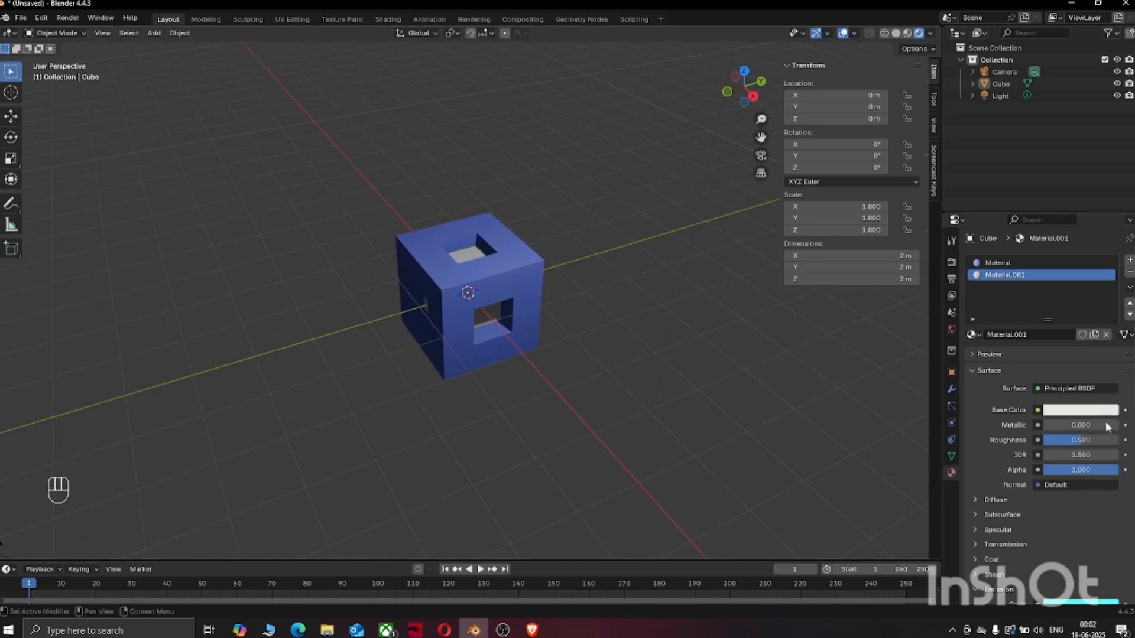
pyautogui.scroll(-3, 975, 425)
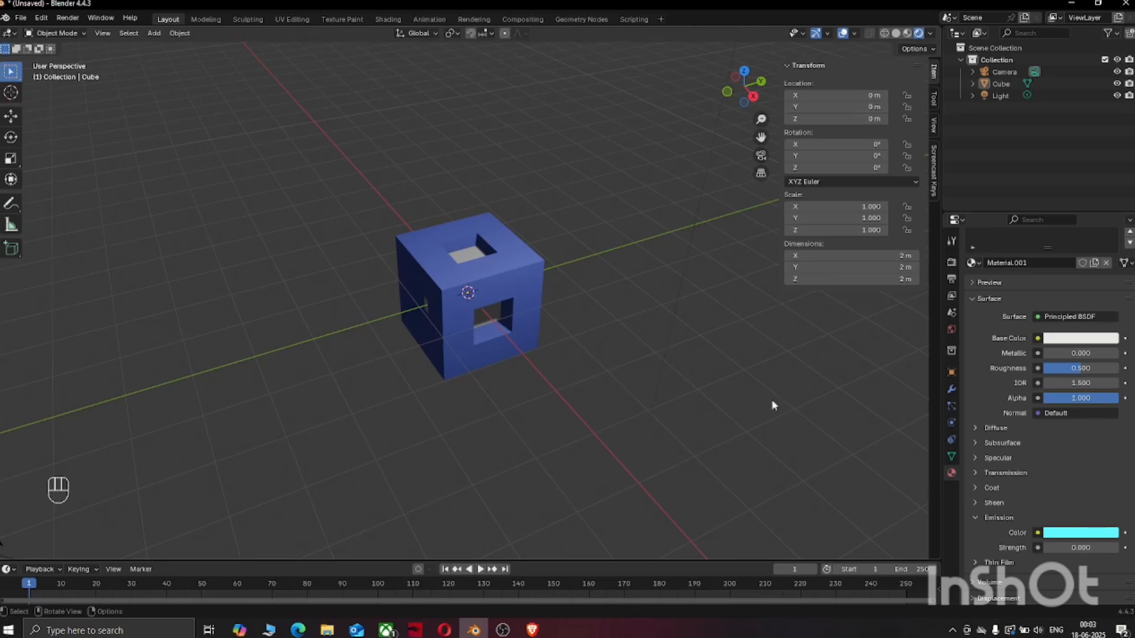
pyautogui.click(952, 263)
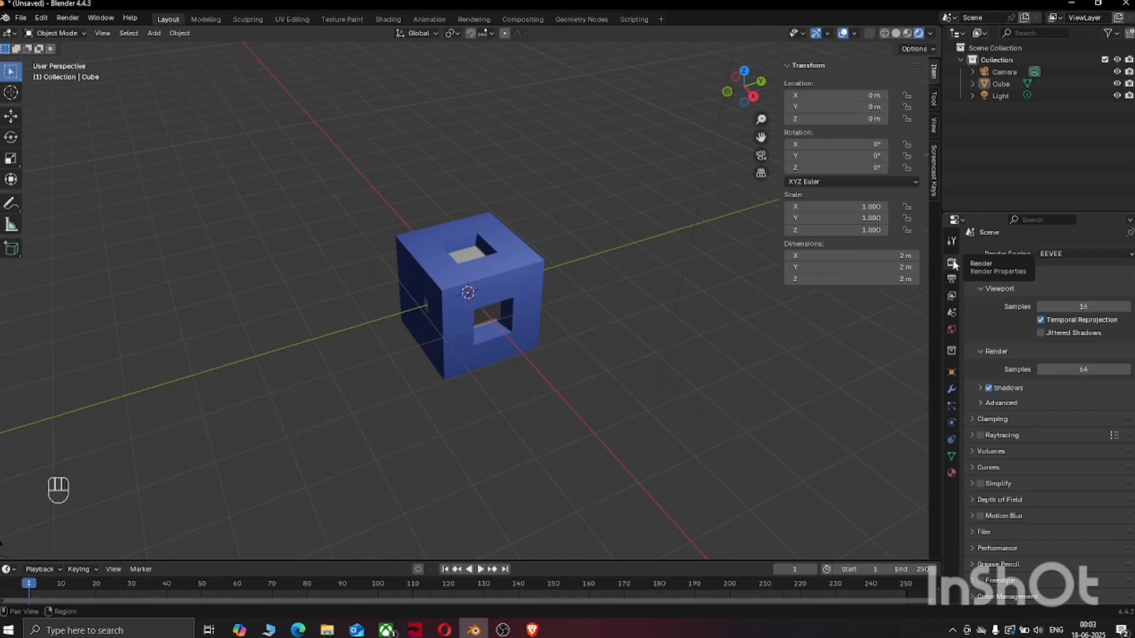
pyautogui.click(1055, 253)
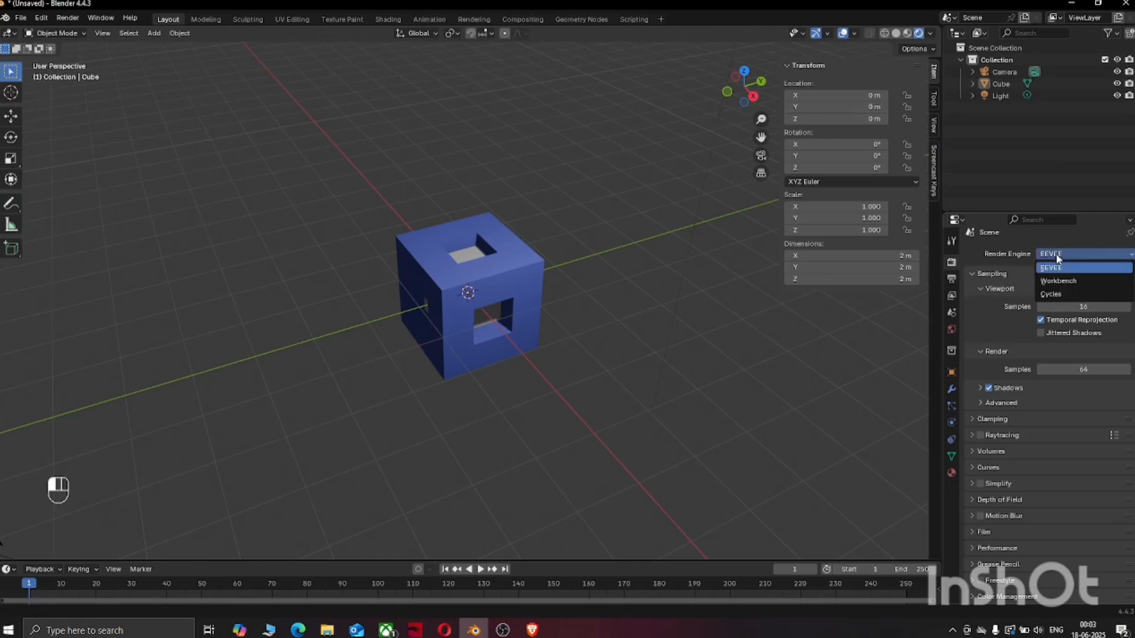
pyautogui.click(1056, 293)
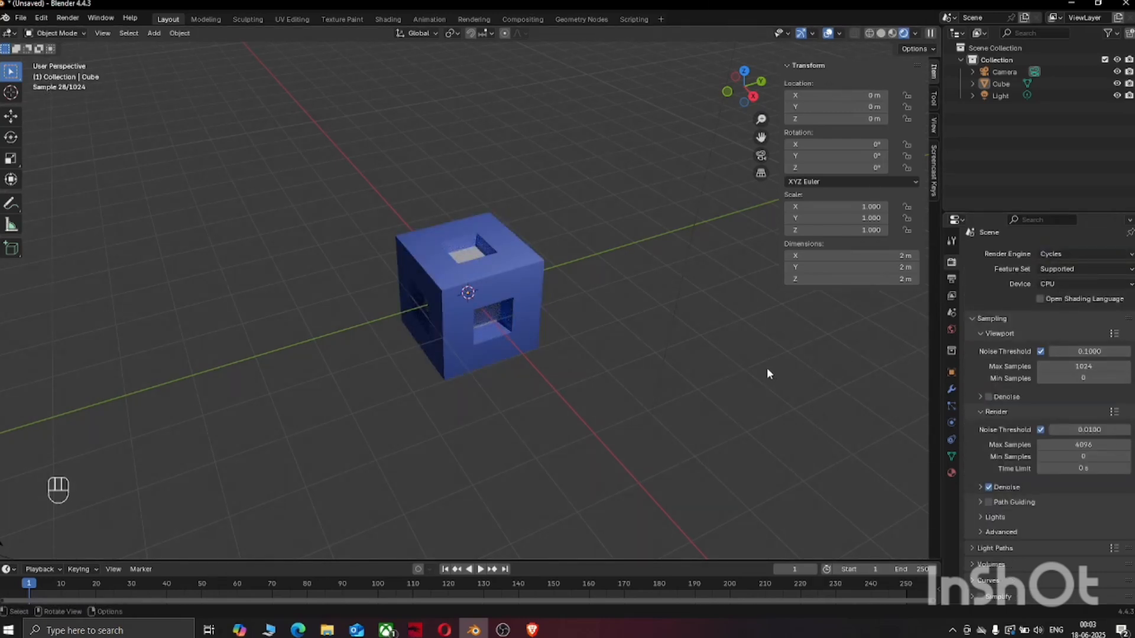
# Set the emission strength of the cube's Material.001 to 5
pyautogui.moveTo(536, 355)
pyautogui.mouseDown(button='middle')
pyautogui.moveTo(523, 343)
pyautogui.moveTo(534, 352)
pyautogui.mouseUp(button='middle')
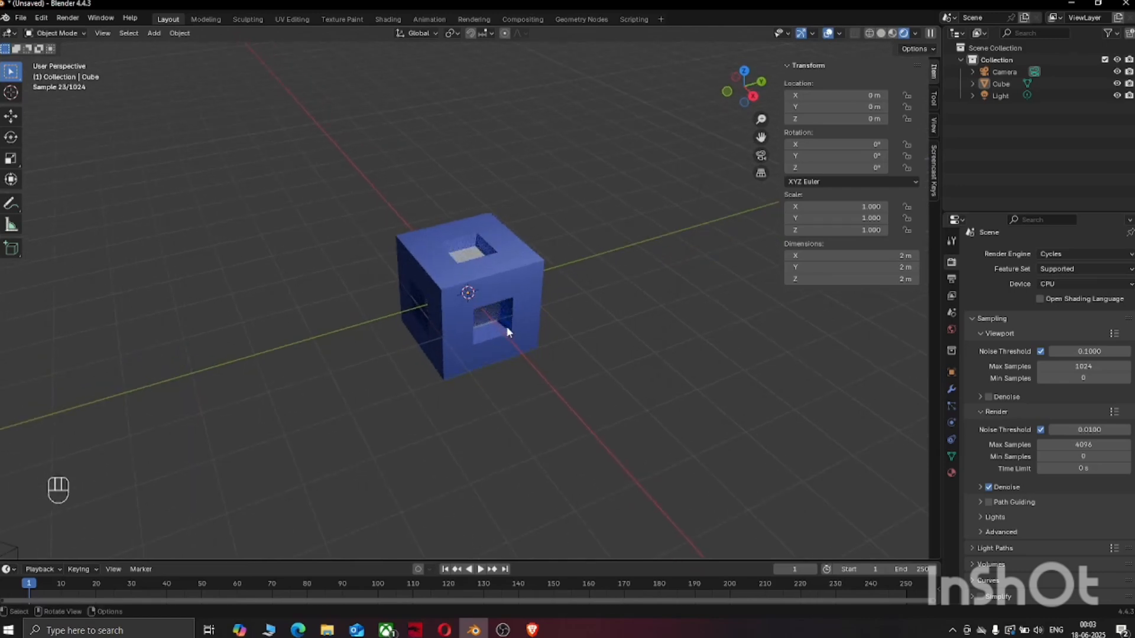
pyautogui.scroll(4, 507, 332)
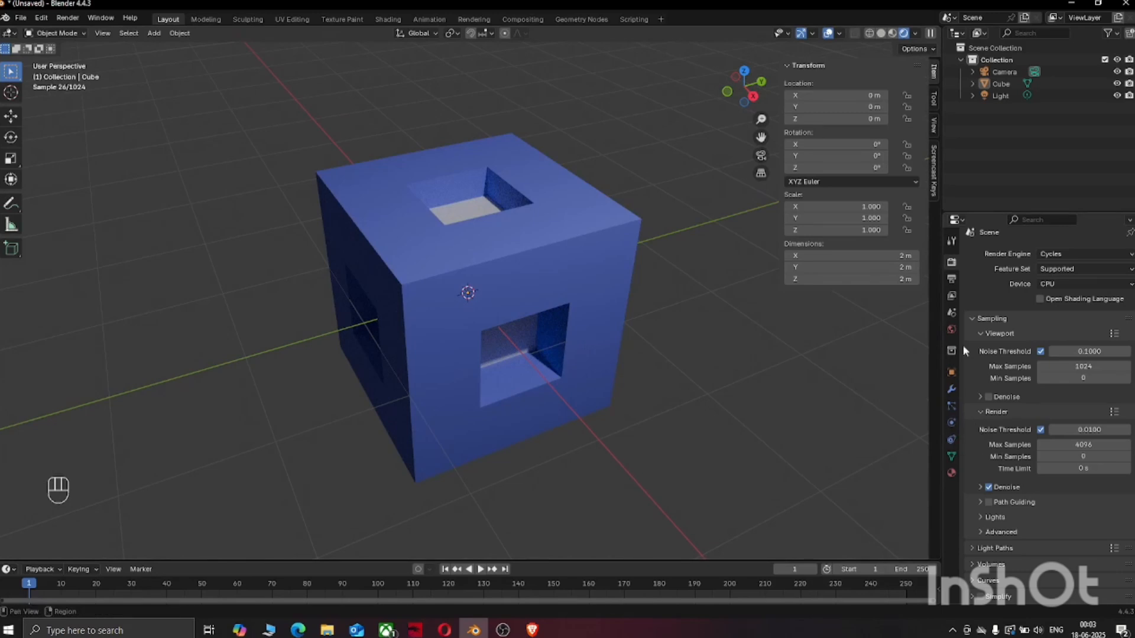
pyautogui.click(615, 263)
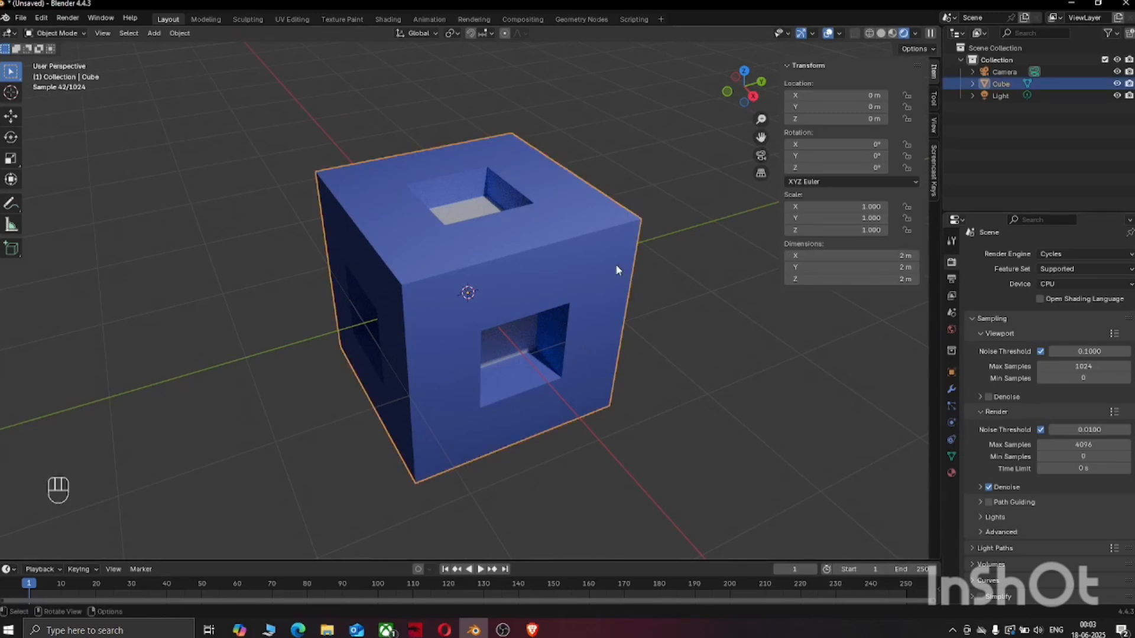
pyautogui.click(951, 474)
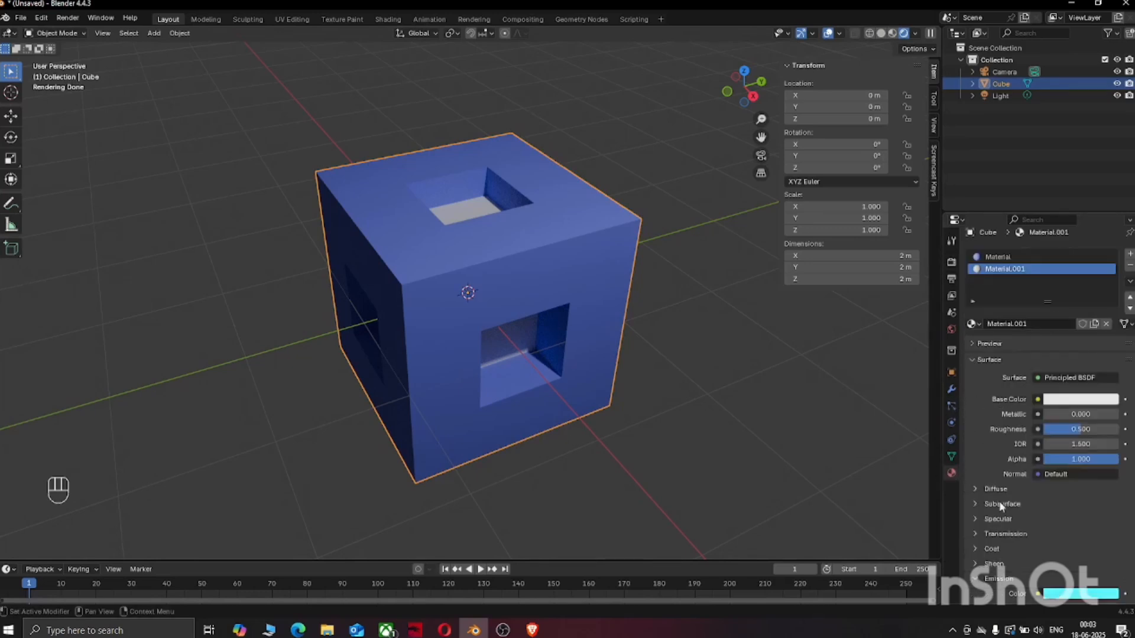
pyautogui.scroll(-5, 997, 478)
pyautogui.click(1074, 489)
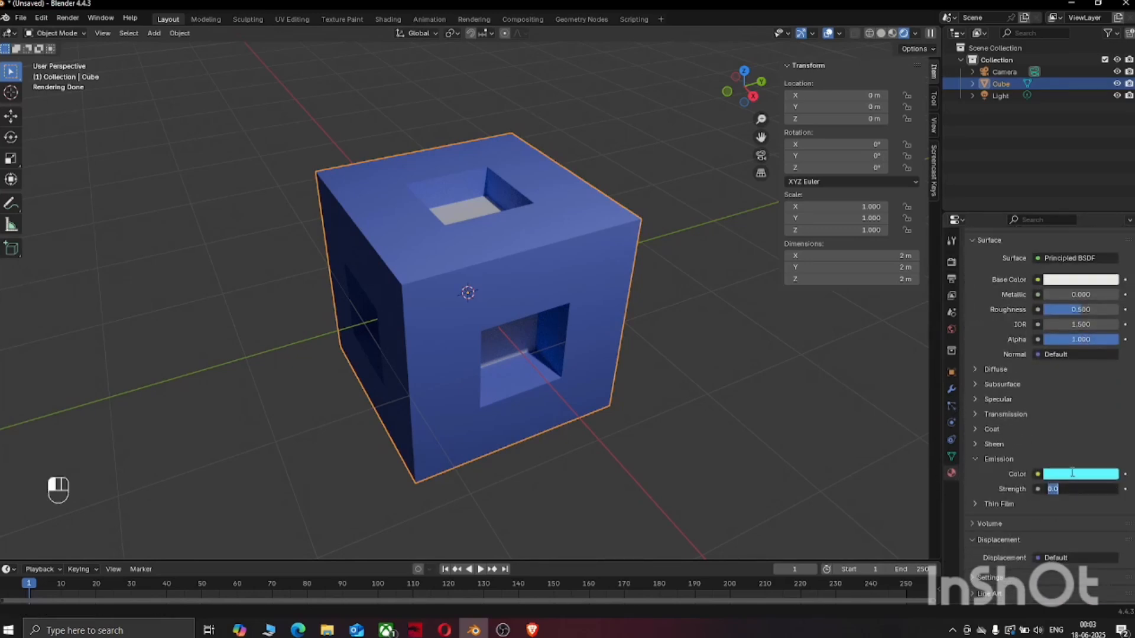
pyautogui.write('5')
pyautogui.press('Return')
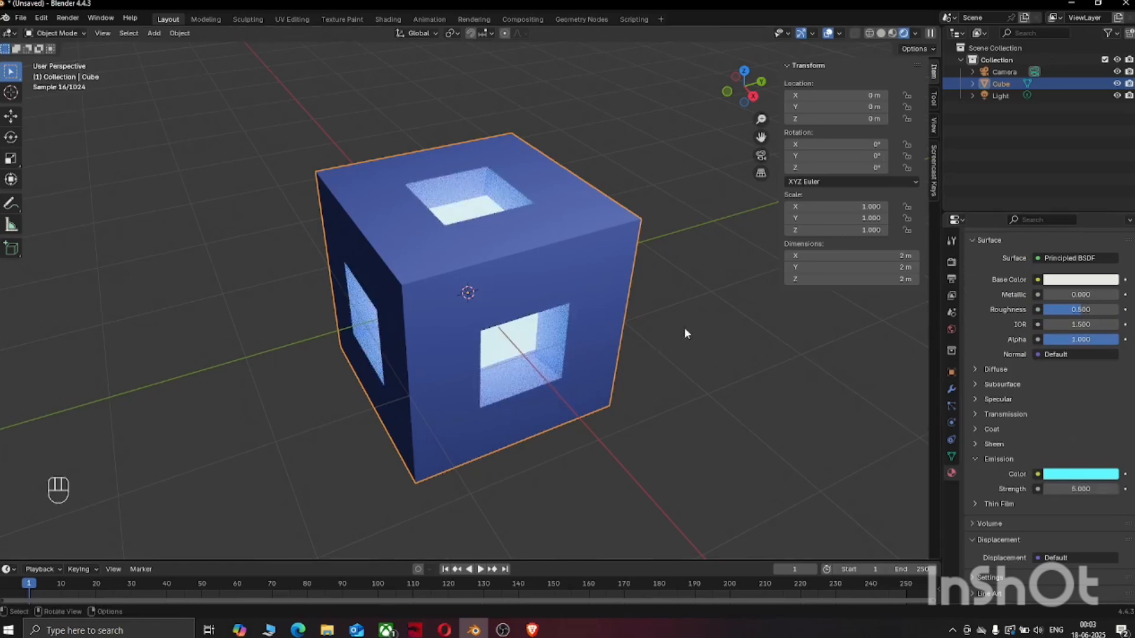
# Delete the existing point light above the cube
pyautogui.moveTo(717, 337)
pyautogui.mouseDown(button='middle')
pyautogui.moveTo(709, 350)
pyautogui.moveTo(737, 367)
pyautogui.moveTo(726, 277)
pyautogui.moveTo(775, 289)
pyautogui.moveTo(696, 334)
pyautogui.mouseUp(button='middle')
pyautogui.moveTo(528, 402); pyautogui.dragTo(531, 334, button='middle')
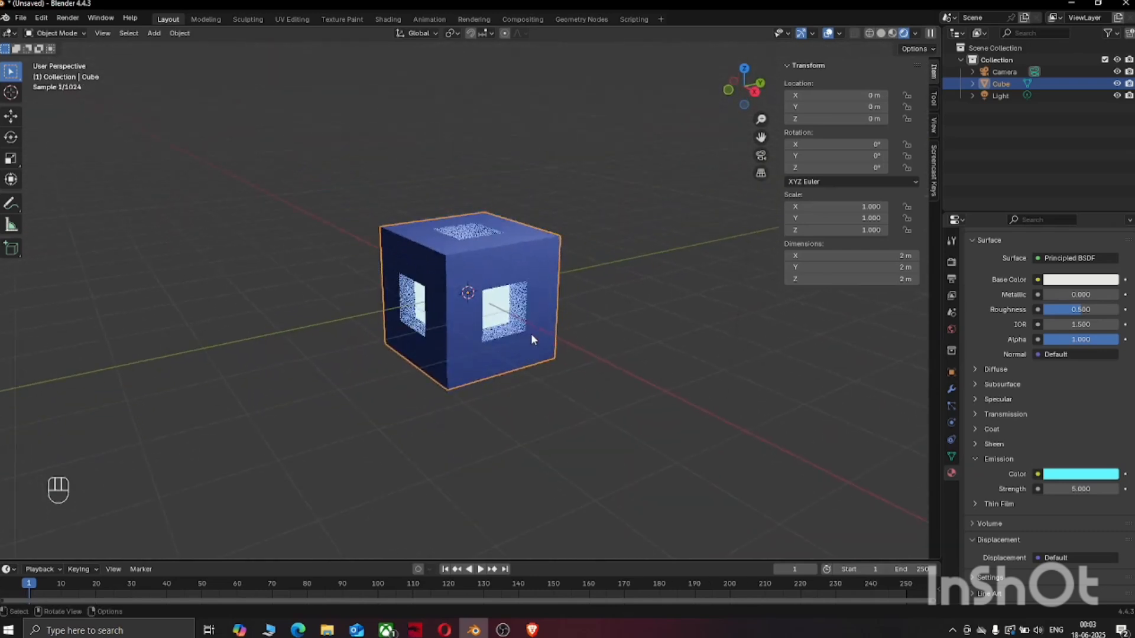
pyautogui.click(772, 320)
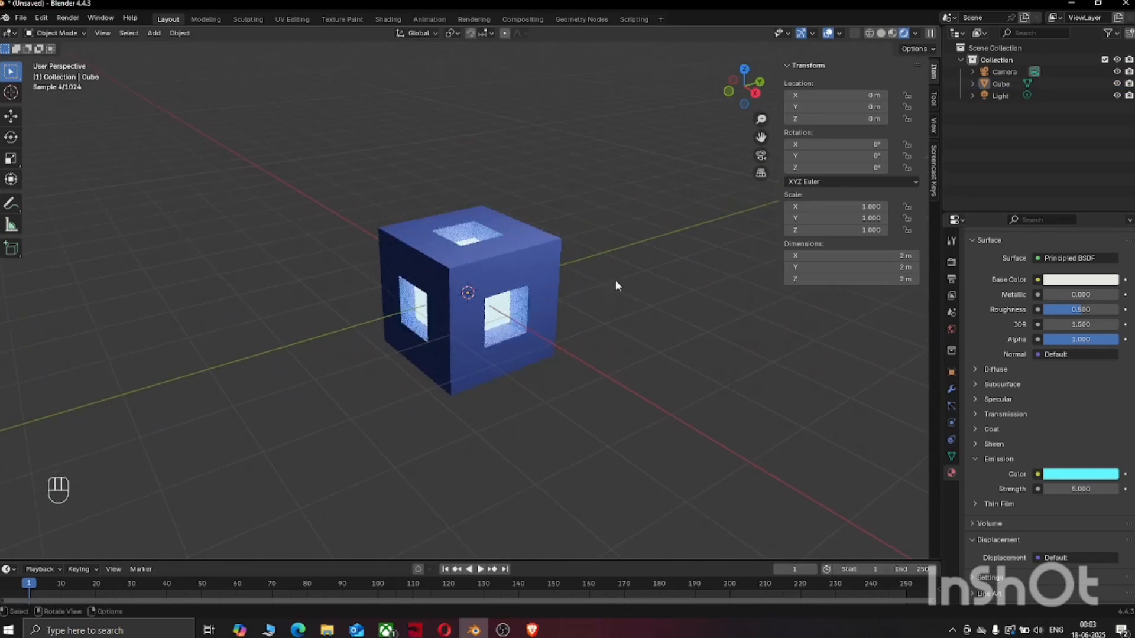
pyautogui.scroll(-3, 615, 279)
pyautogui.scroll(1, 606, 133)
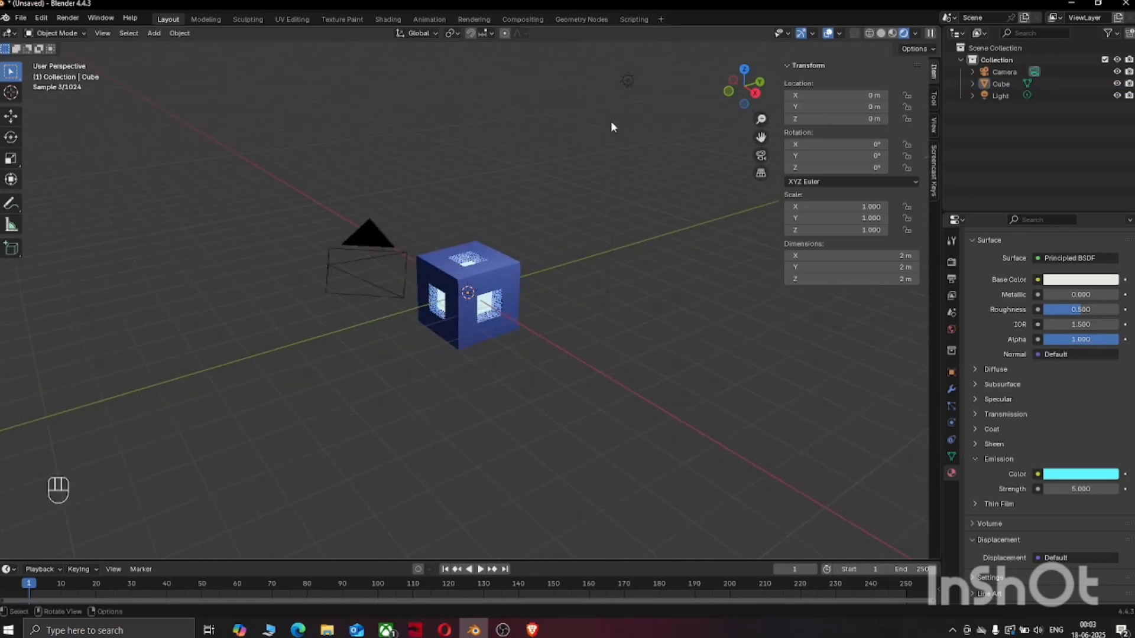
pyautogui.click(627, 81)
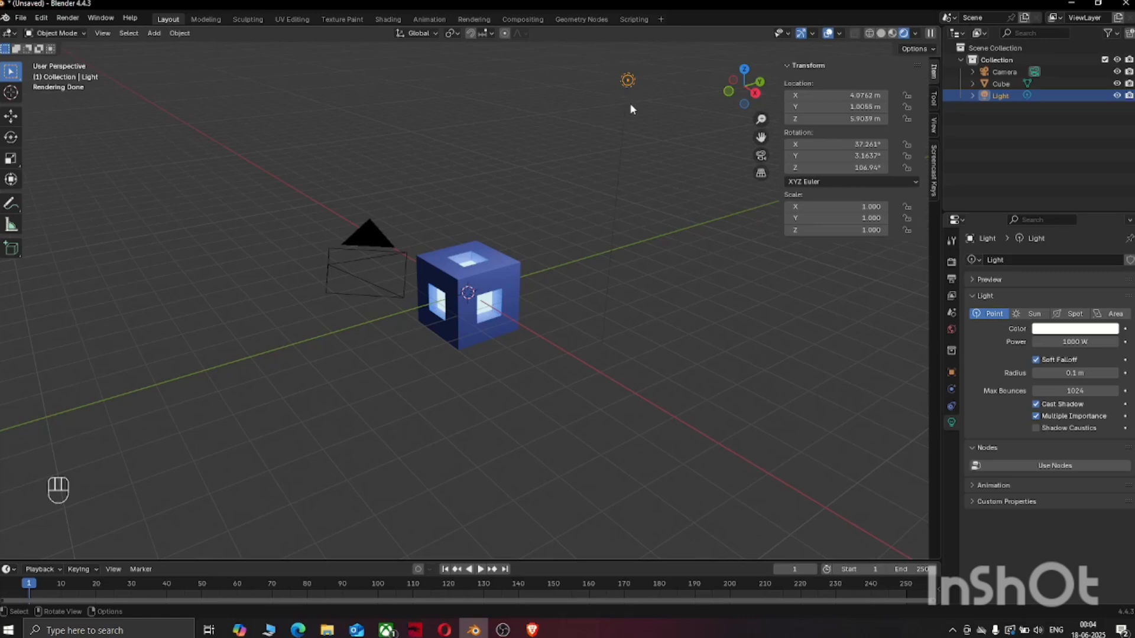
pyautogui.press('Delete')
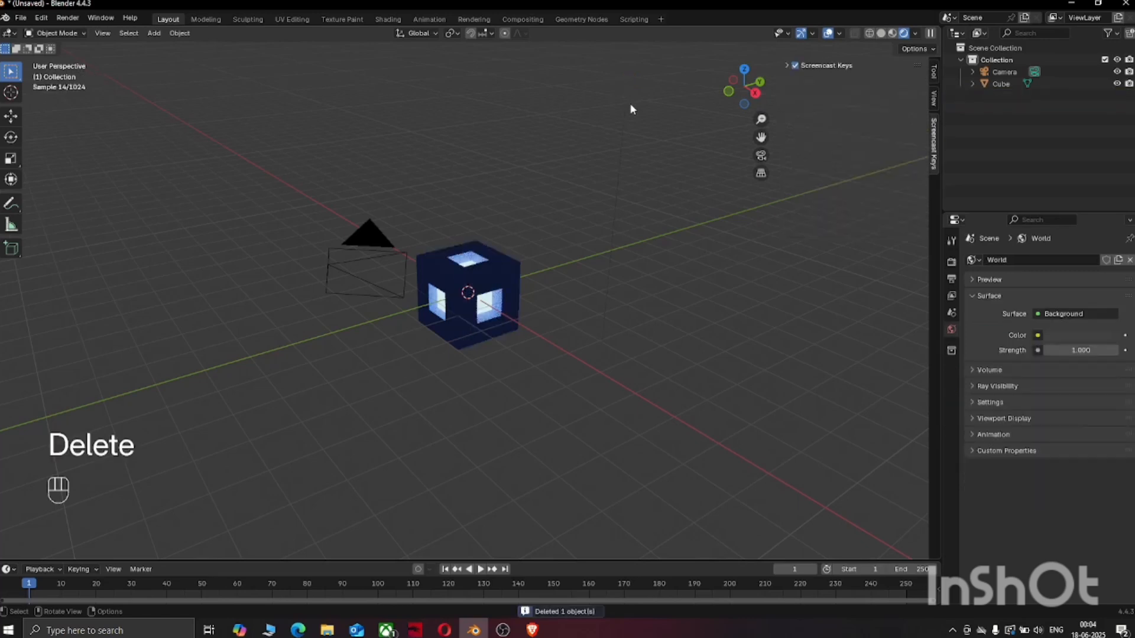
# Add a spot light and raise it along Z to about 4.67 m above the origin
pyautogui.click(153, 34)
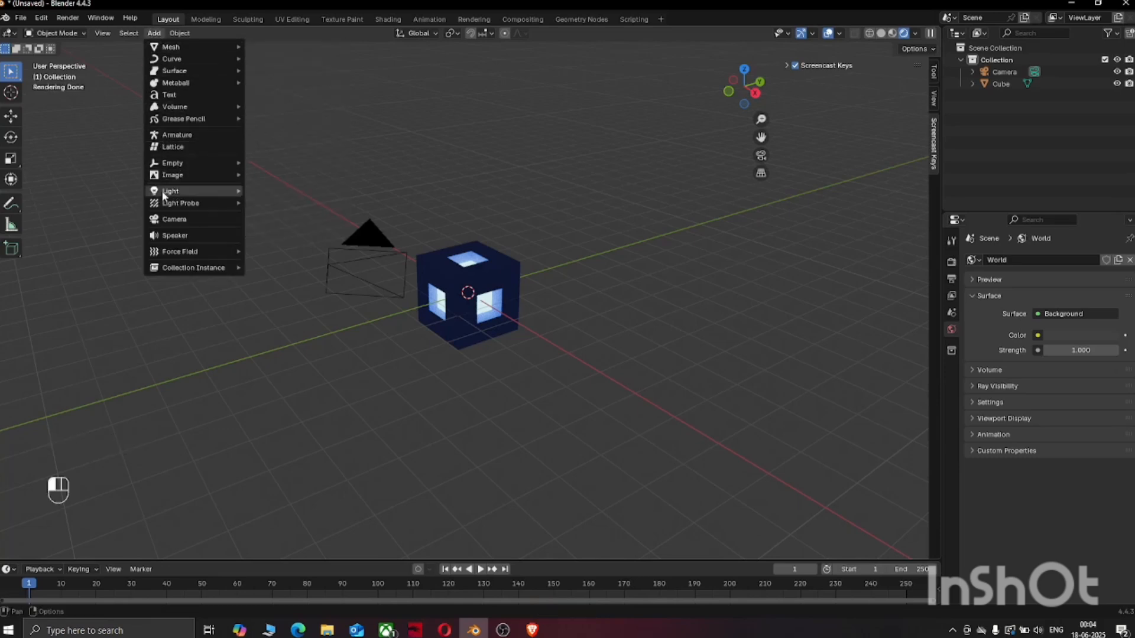
pyautogui.moveTo(164, 196)
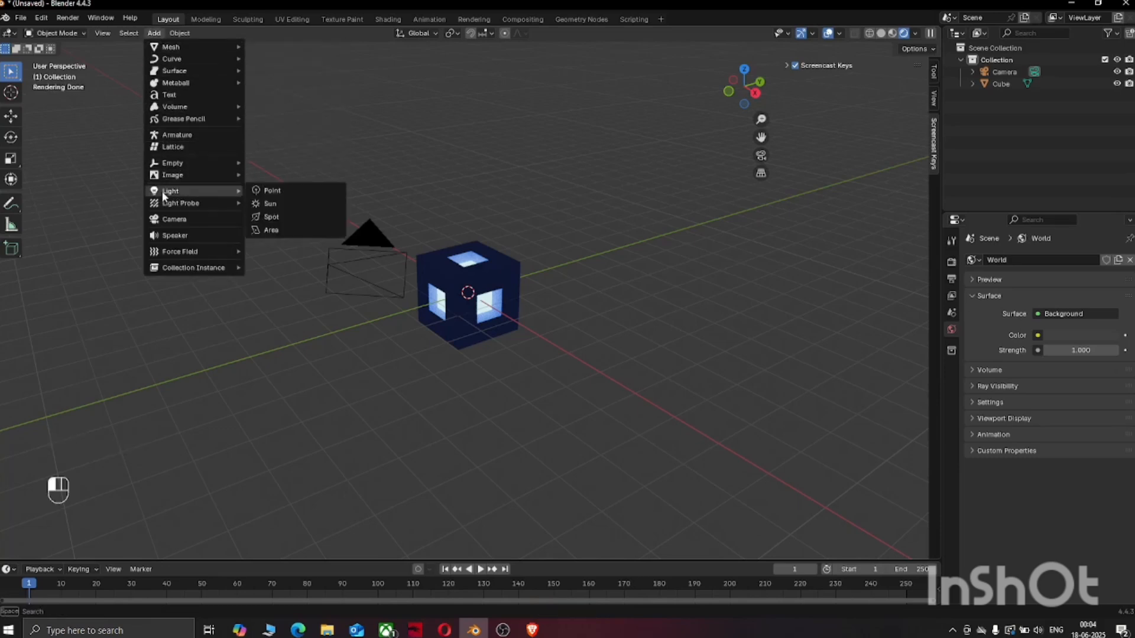
pyautogui.click(271, 217)
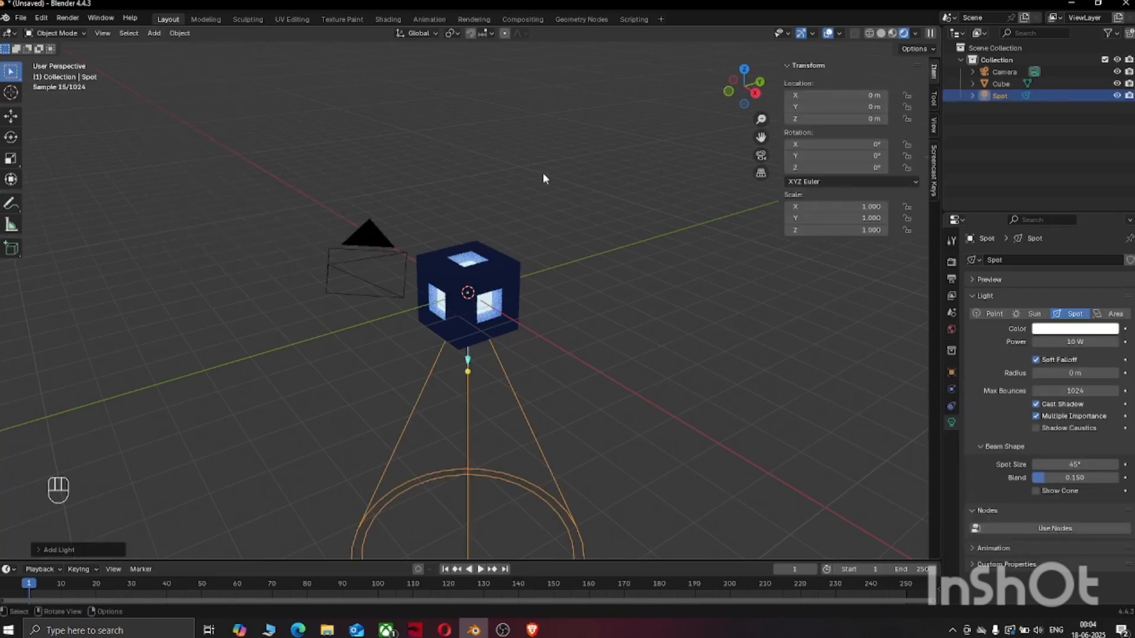
pyautogui.press('g')
pyautogui.press('z')
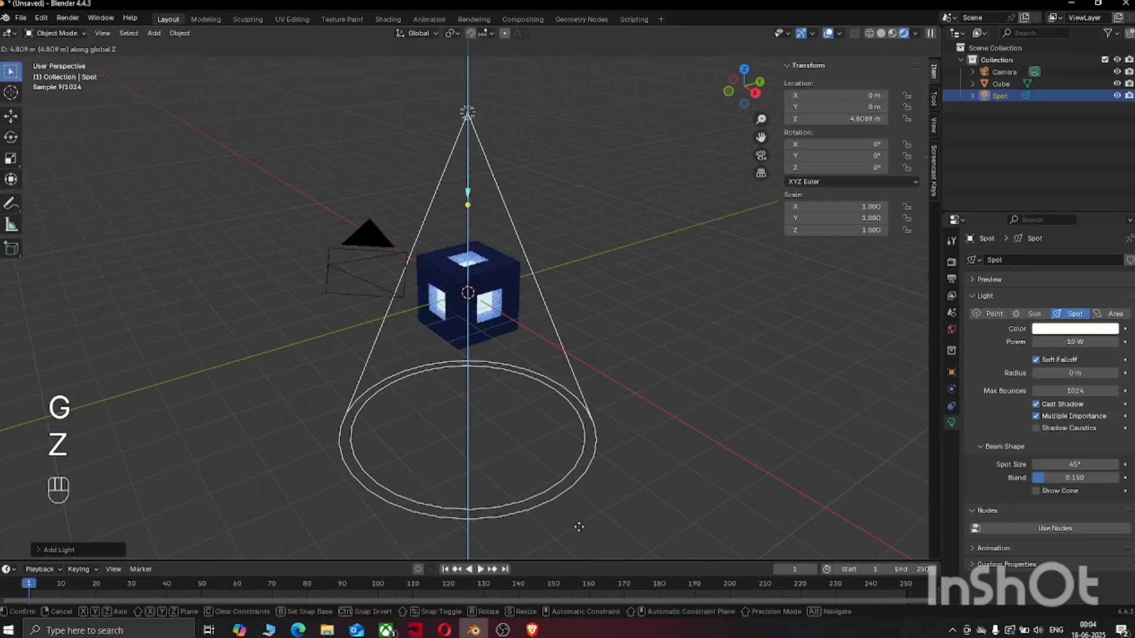
pyautogui.click(579, 530)
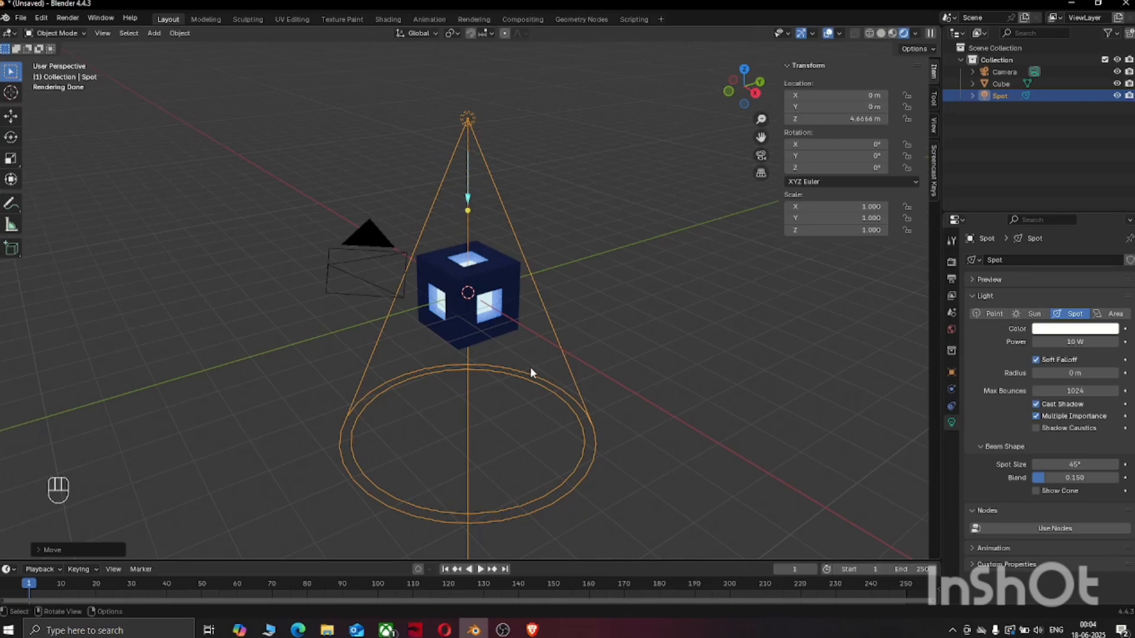
# Lower the spot light along Z to a height of about 3.68 m
pyautogui.click(592, 232)
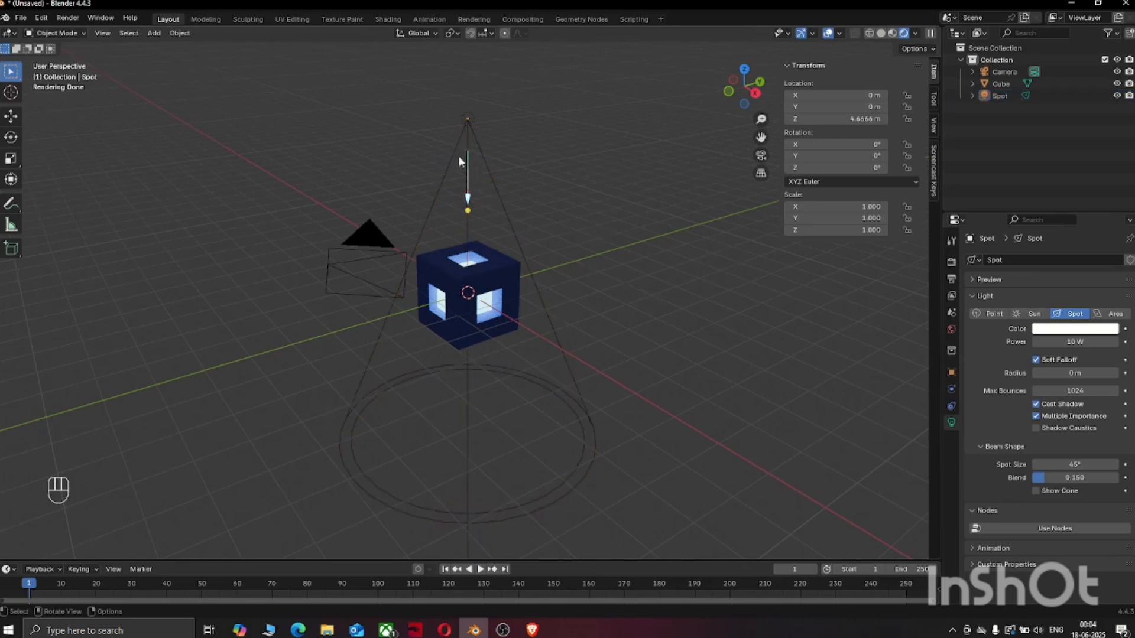
pyautogui.click(463, 128)
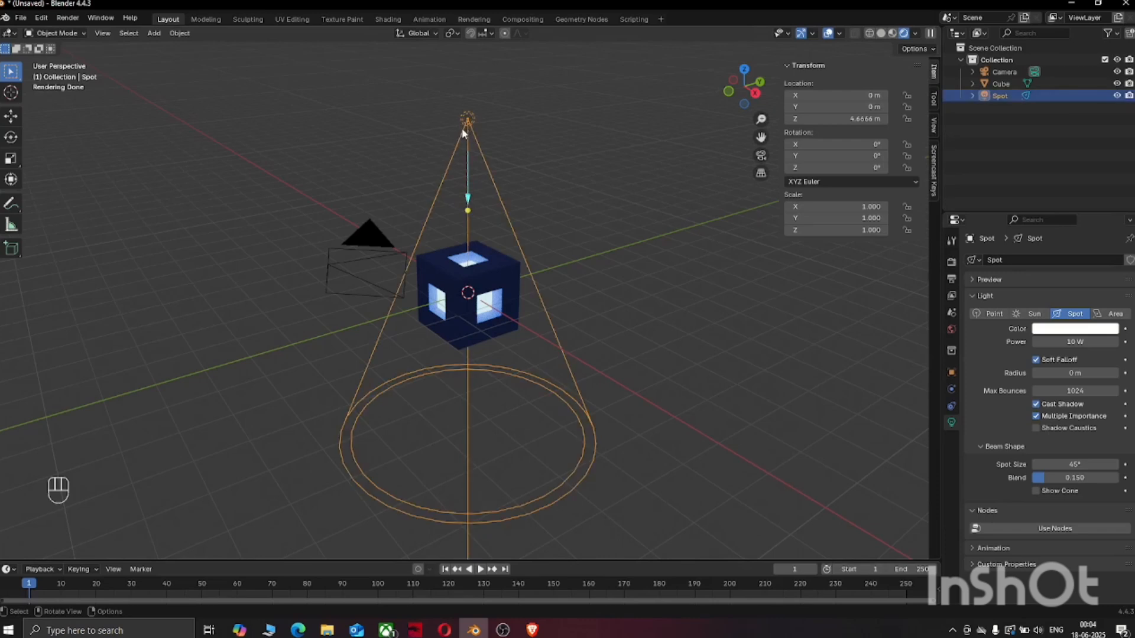
pyautogui.press('g')
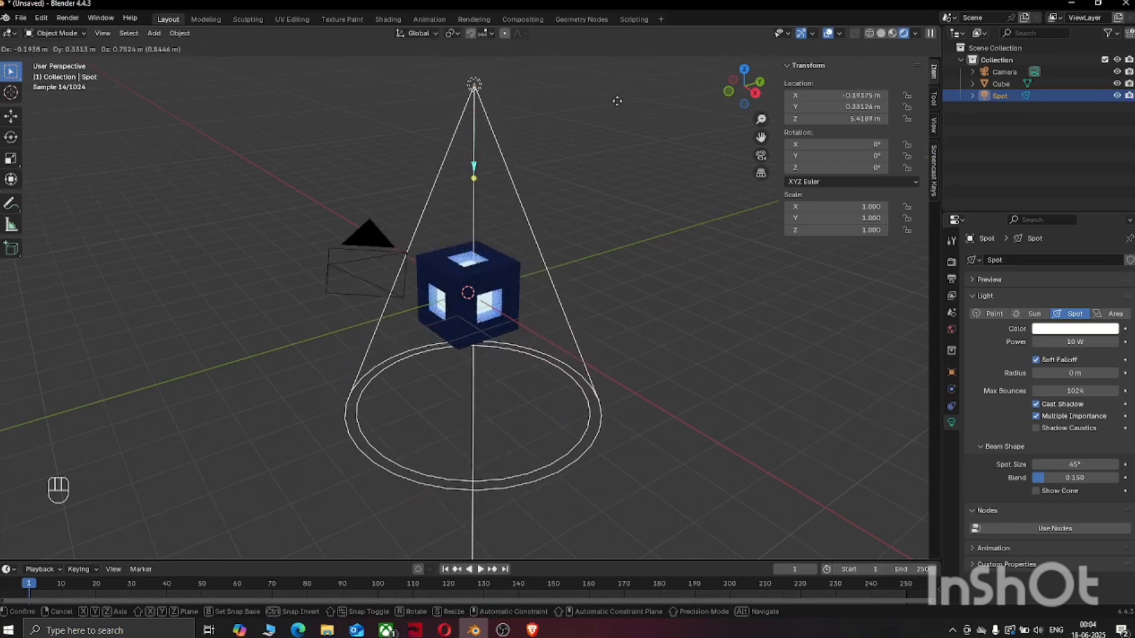
pyautogui.press('z')
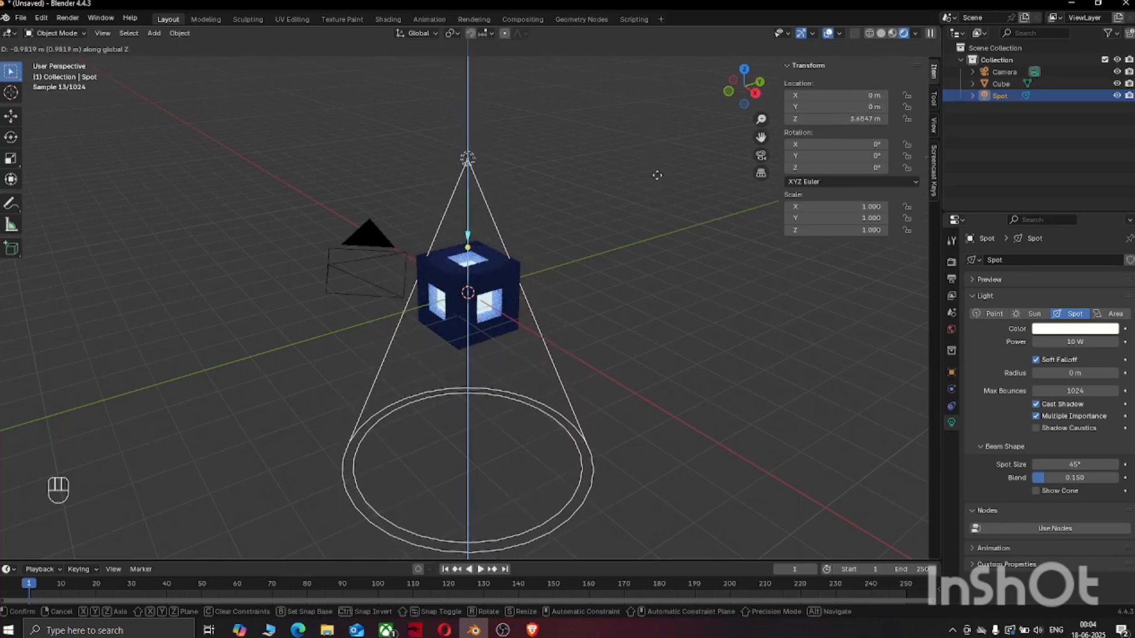
pyautogui.click(657, 175)
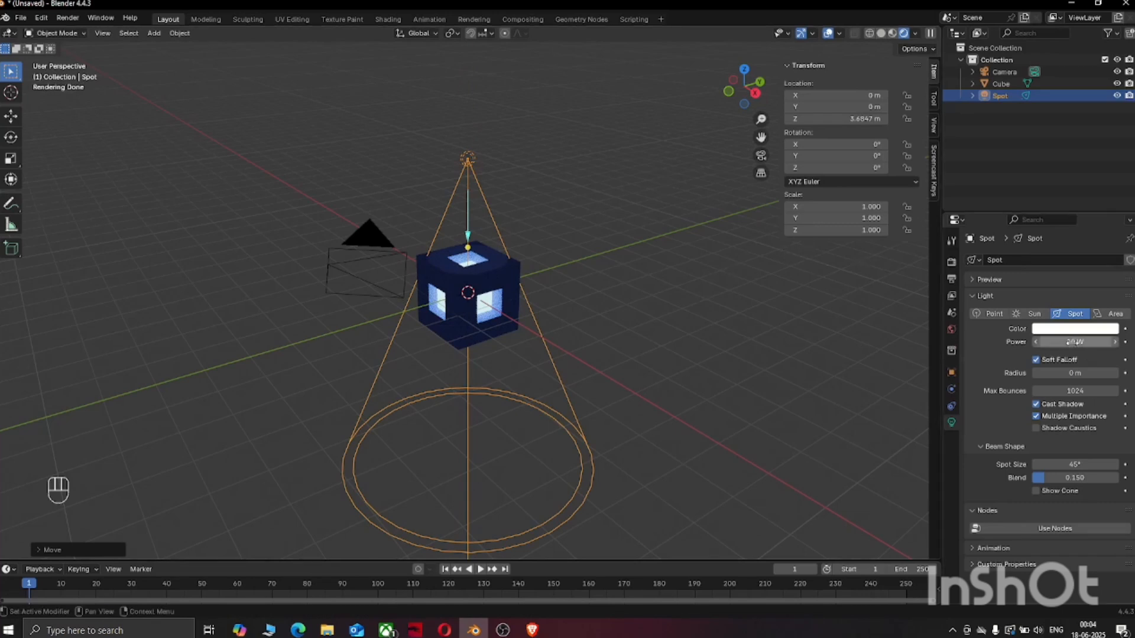
# Set the spot light's power to 20 W and deselect the light
pyautogui.click(1074, 342)
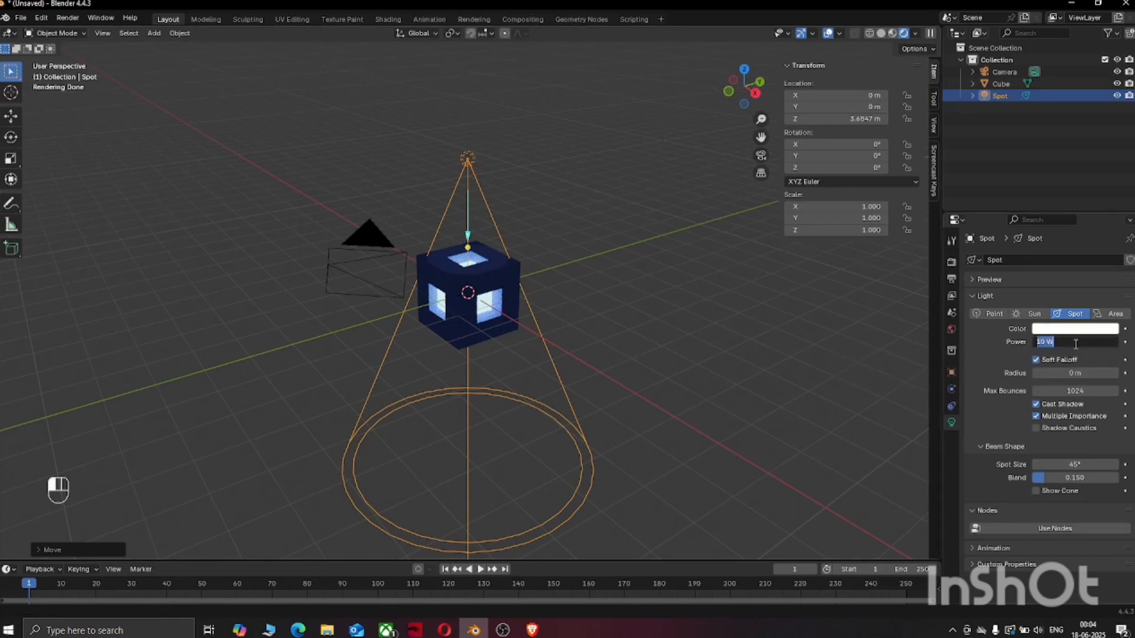
pyautogui.write('20')
pyautogui.press('Return')
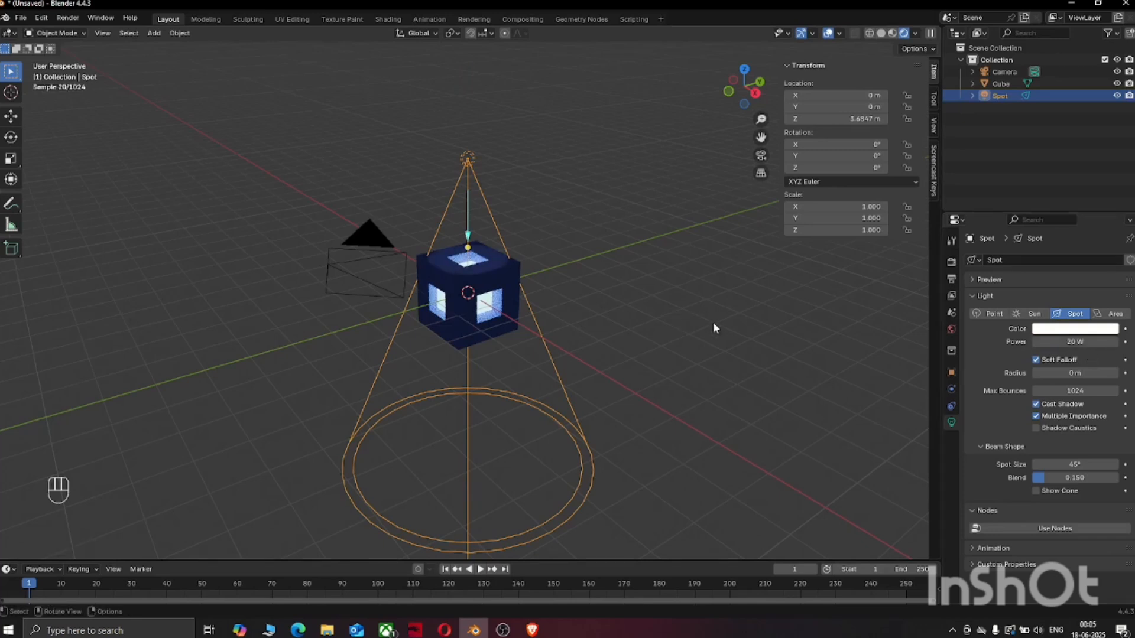
pyautogui.click(812, 338)
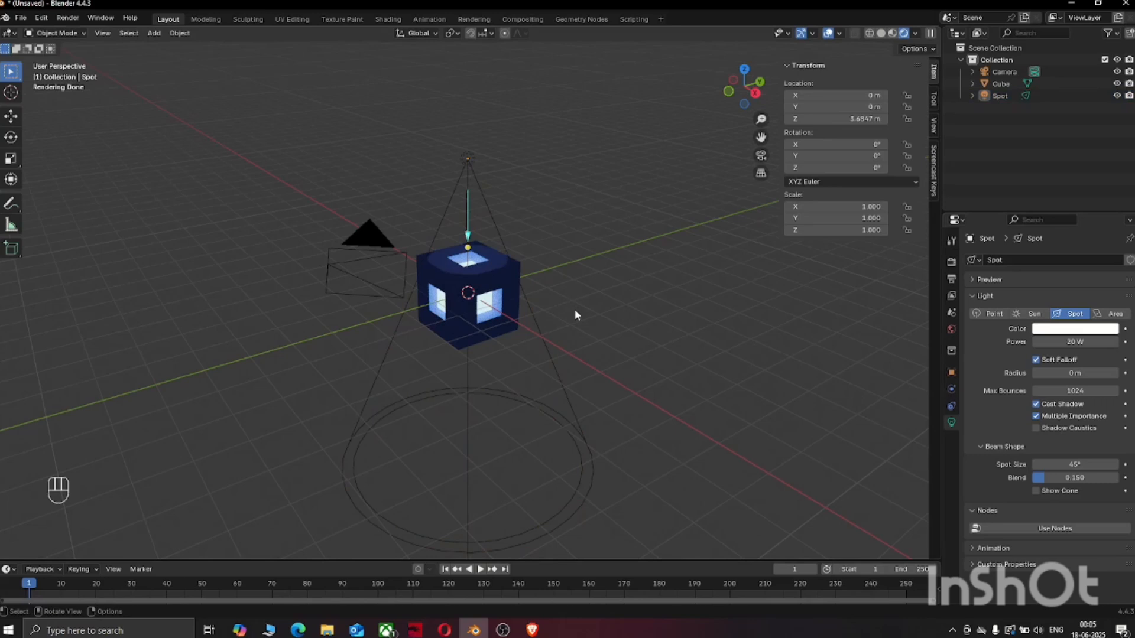
# Add a mesh plane at the origin and scale it uniformly by 20
pyautogui.scroll(3, 575, 309)
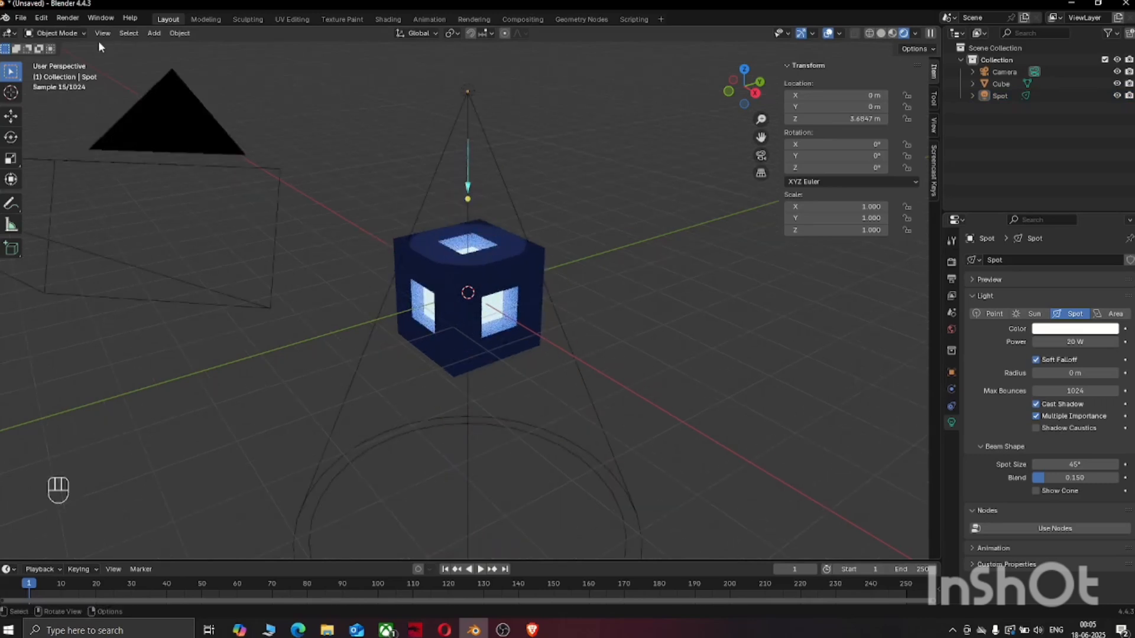
pyautogui.click(155, 33)
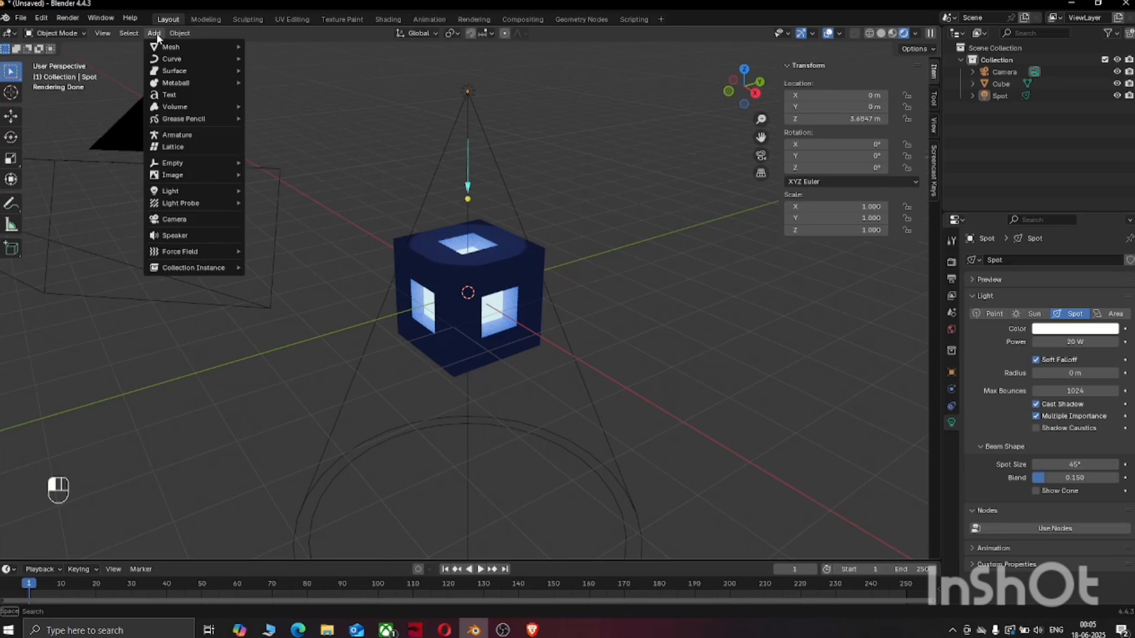
pyautogui.moveTo(162, 52)
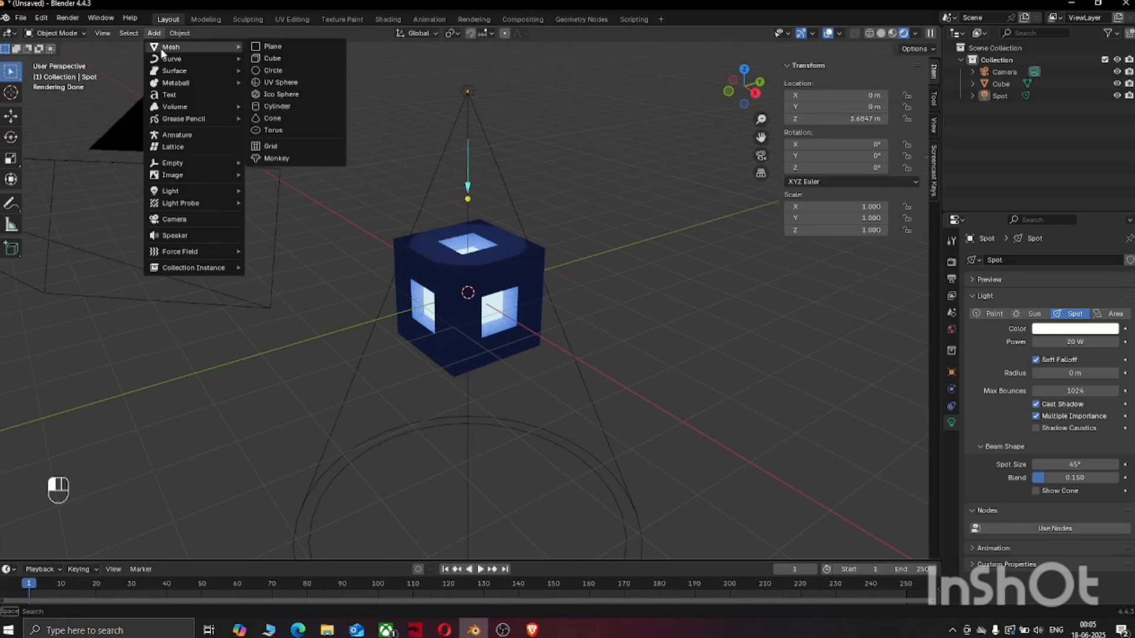
pyautogui.click(289, 47)
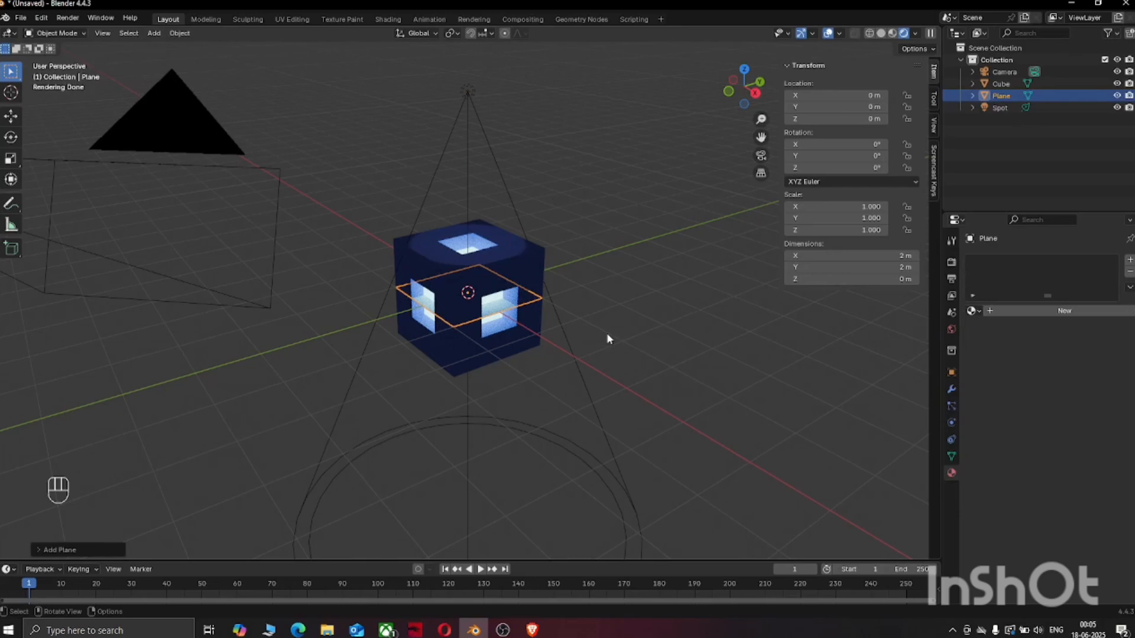
pyautogui.press('s')
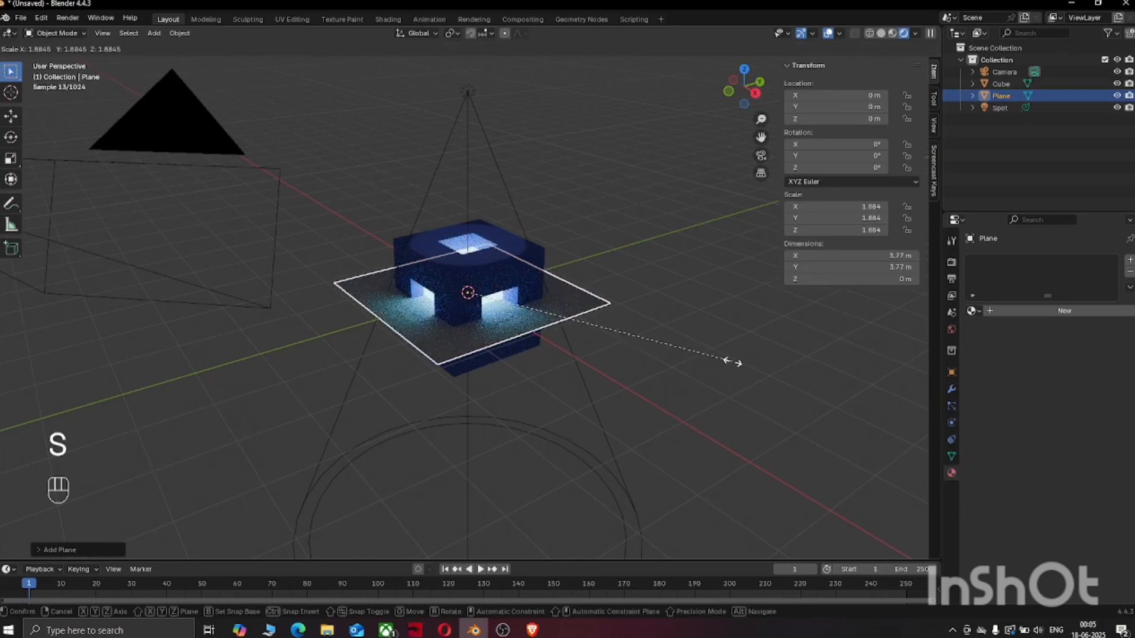
pyautogui.press('KP_2')
pyautogui.press('KP_0')
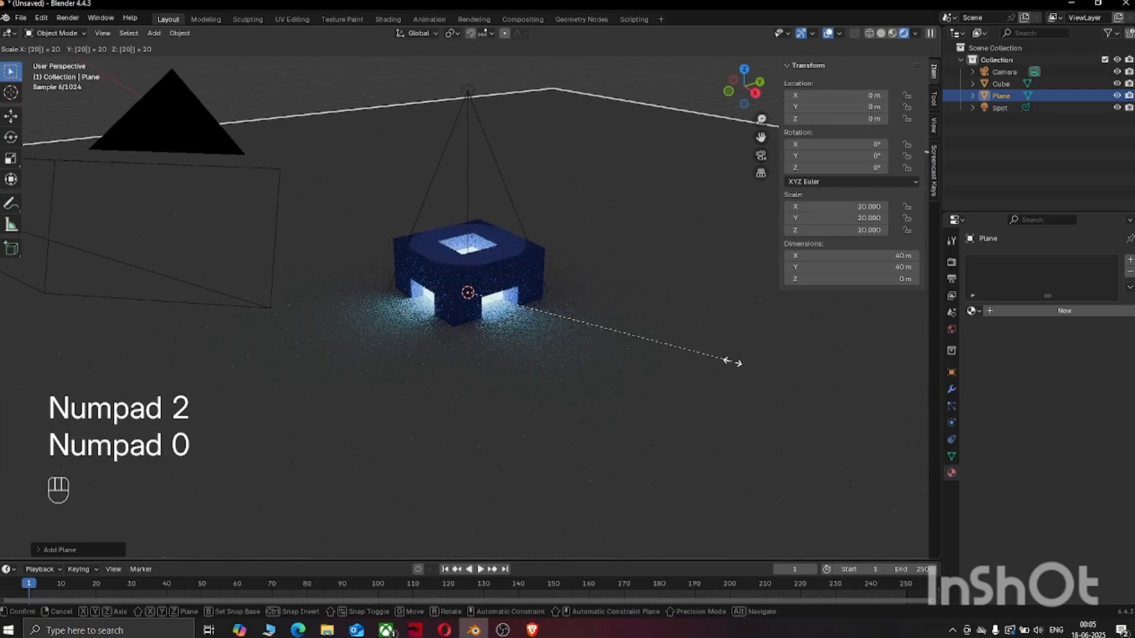
pyautogui.press('KP_Enter')
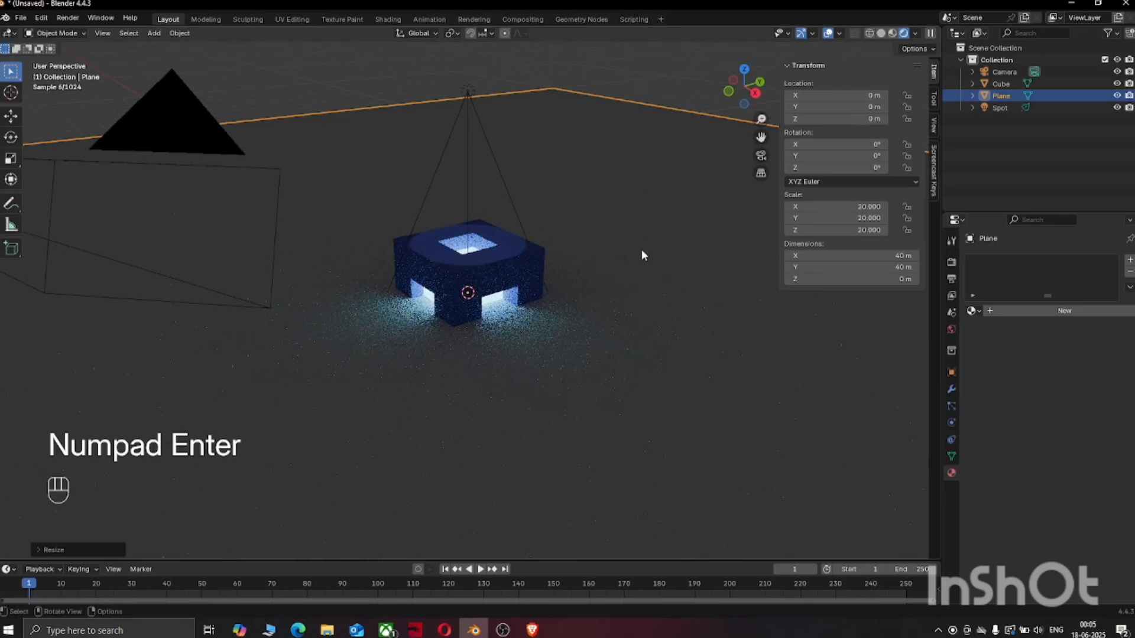
# Lower the plane along Z to about -1.13 m so it lies beneath the cube as a floor
pyautogui.press('g')
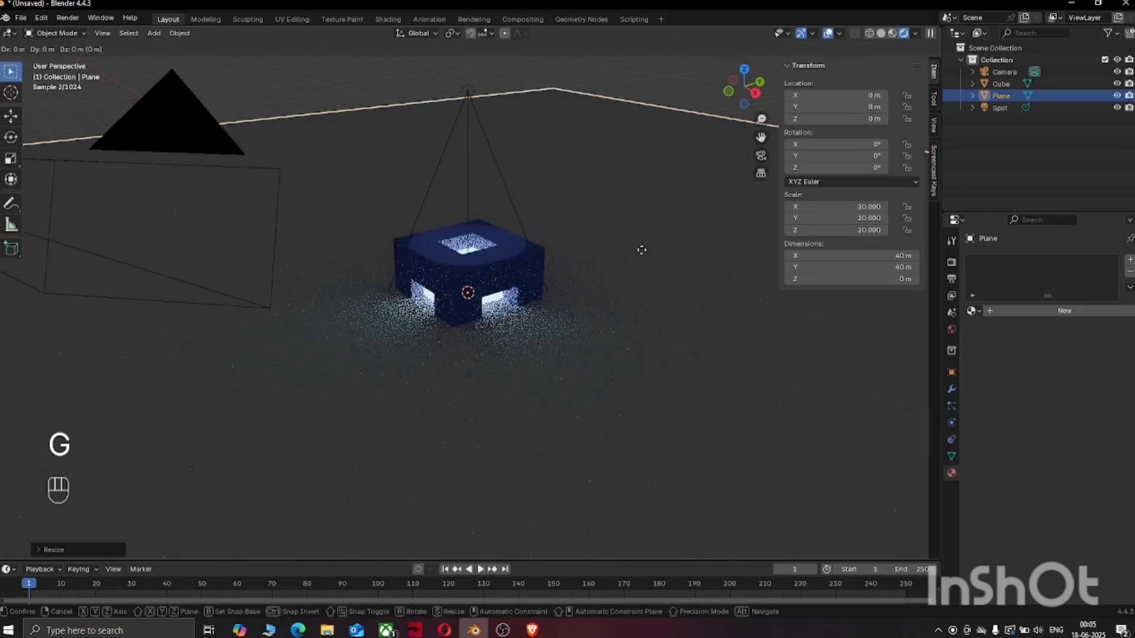
pyautogui.press('z')
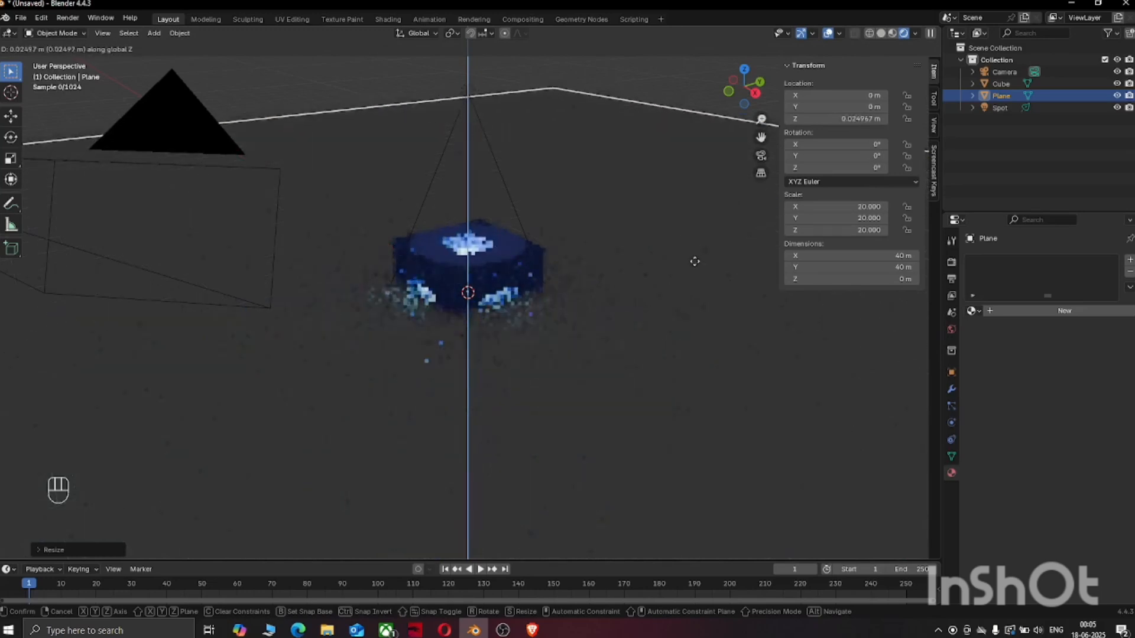
pyautogui.click(697, 300)
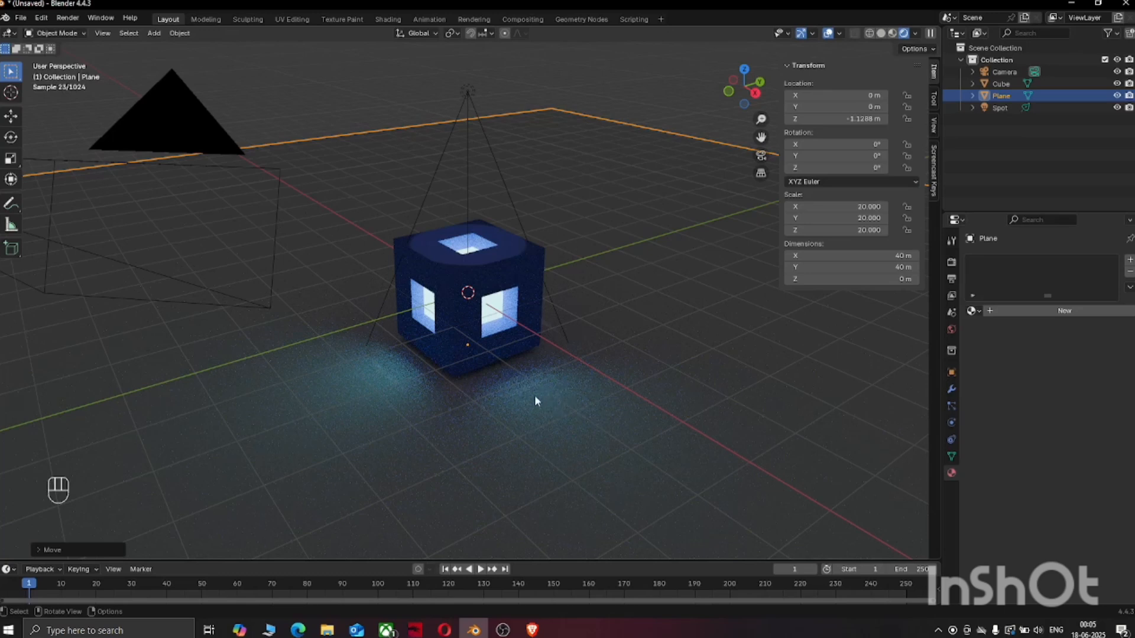
# Delete the existing camera and add a new one at the origin
pyautogui.click(239, 169)
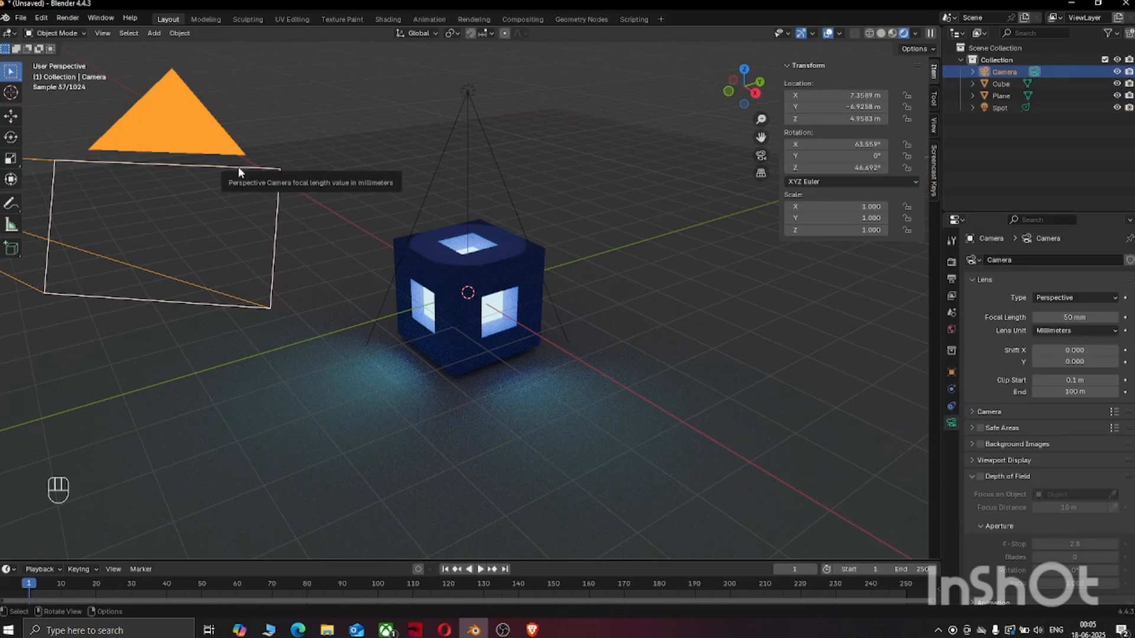
pyautogui.press('Delete')
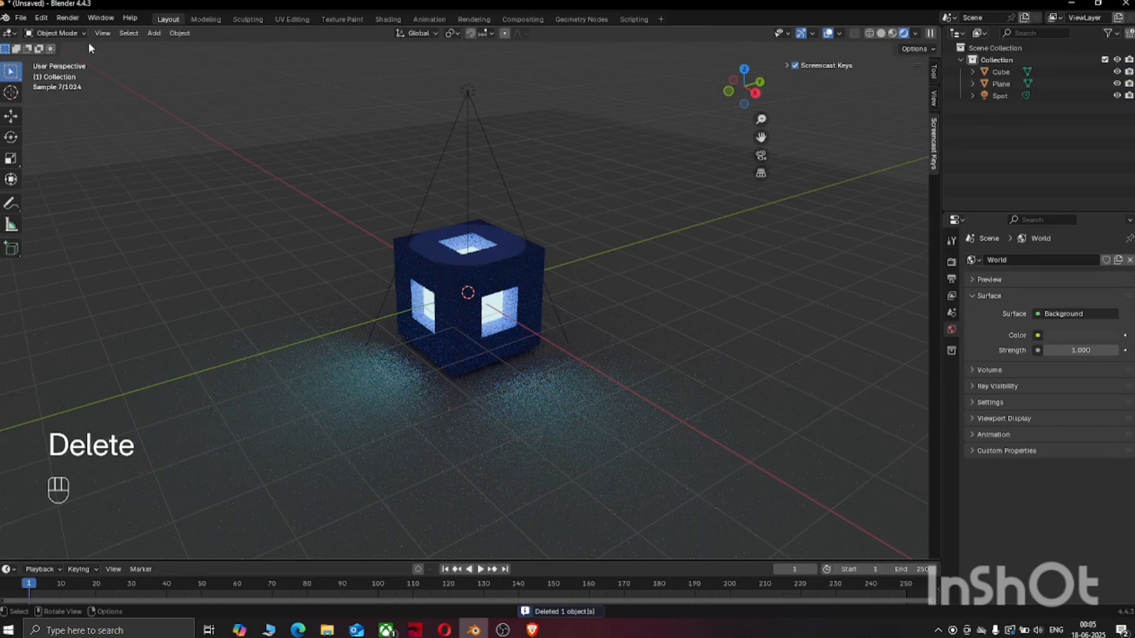
pyautogui.click(155, 34)
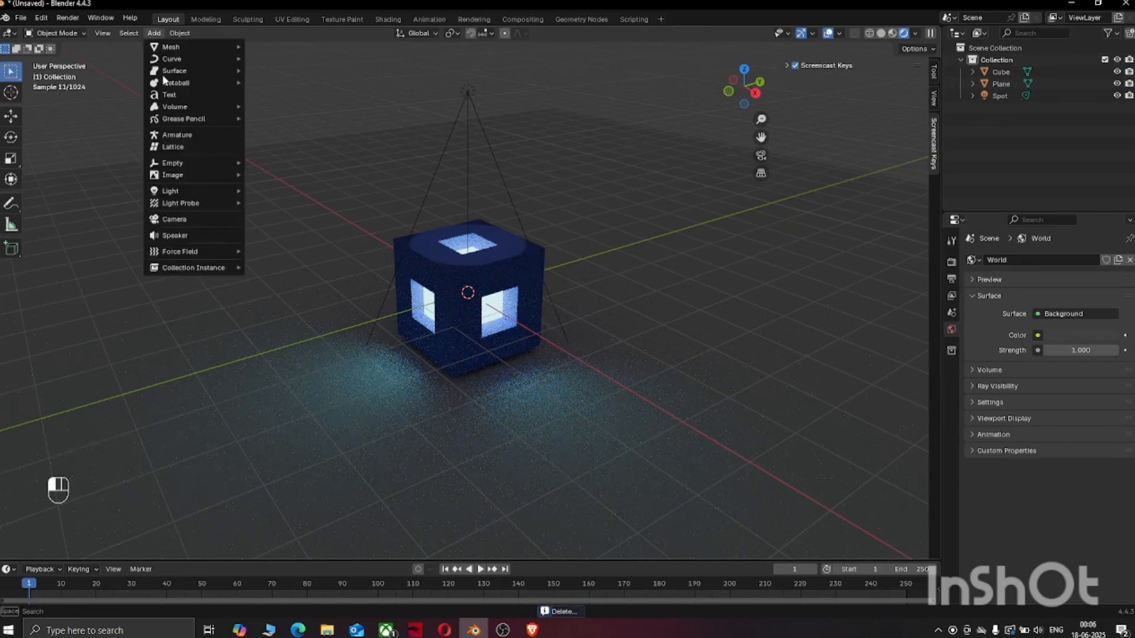
pyautogui.click(180, 220)
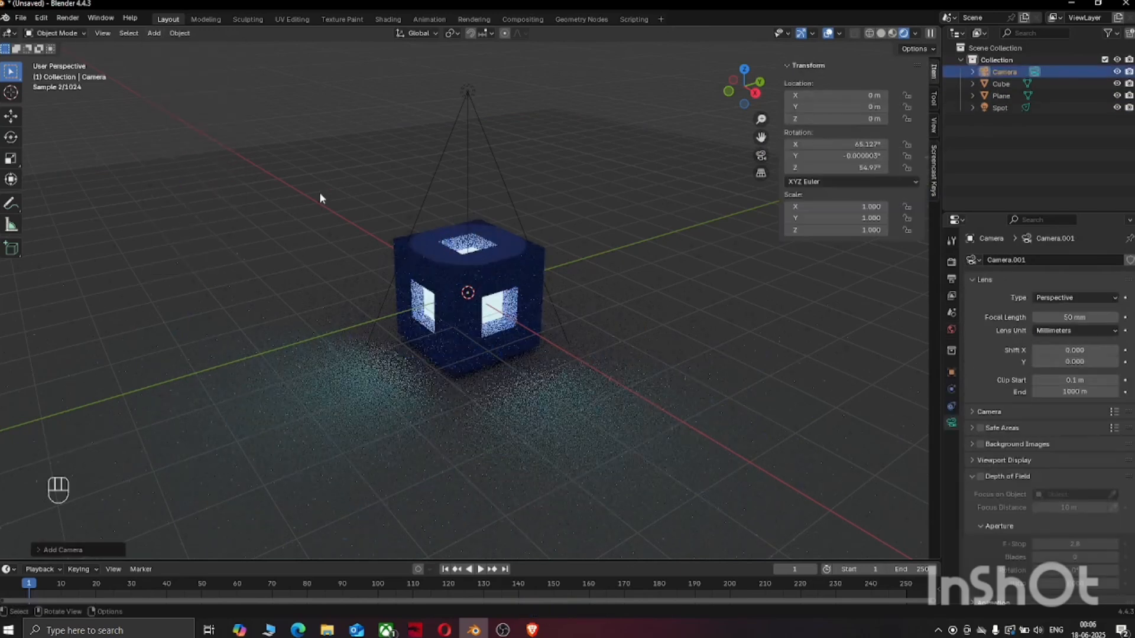
# Move the new camera along the Y axis to about -7.2 m
pyautogui.scroll(-5, 409, 182)
pyautogui.moveTo(488, 278); pyautogui.dragTo(517, 255, button='middle')
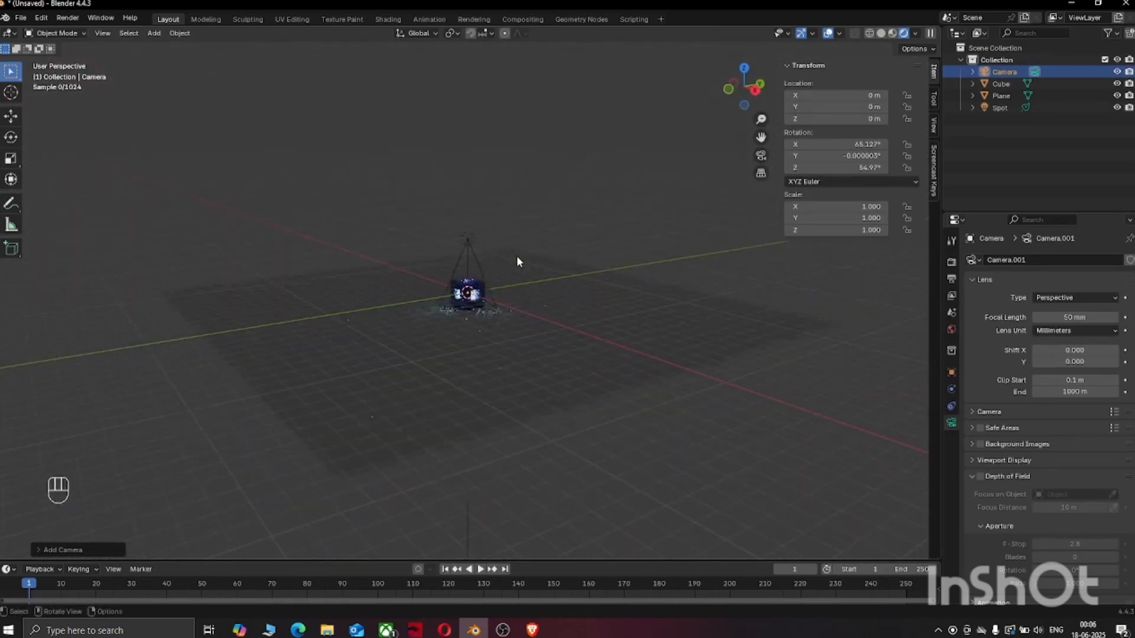
pyautogui.scroll(6, 516, 255)
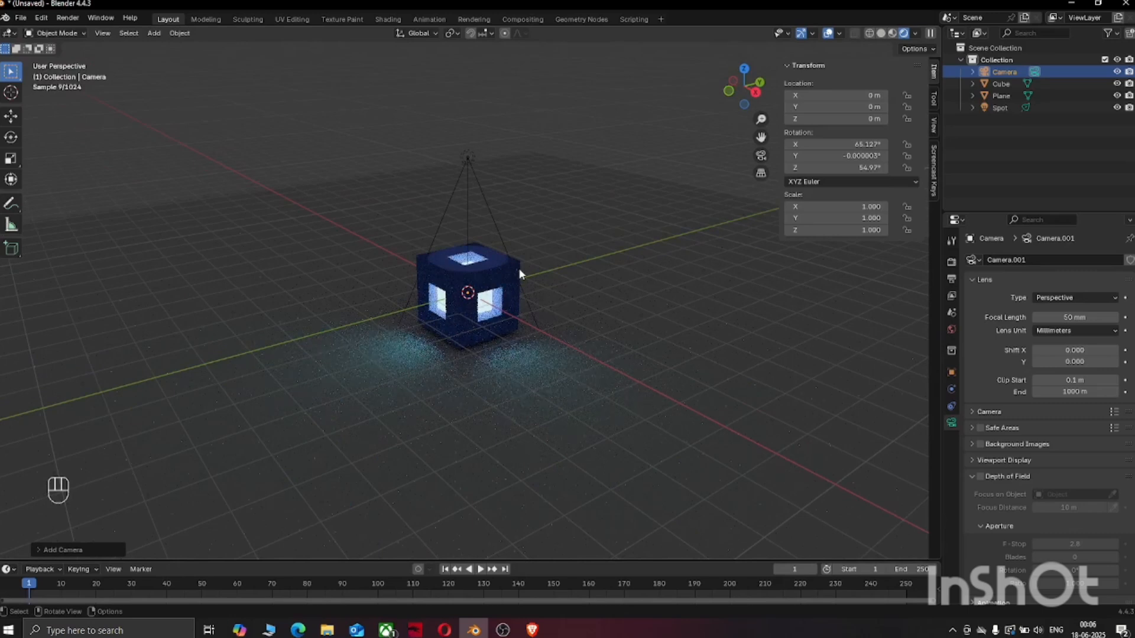
pyautogui.press('g')
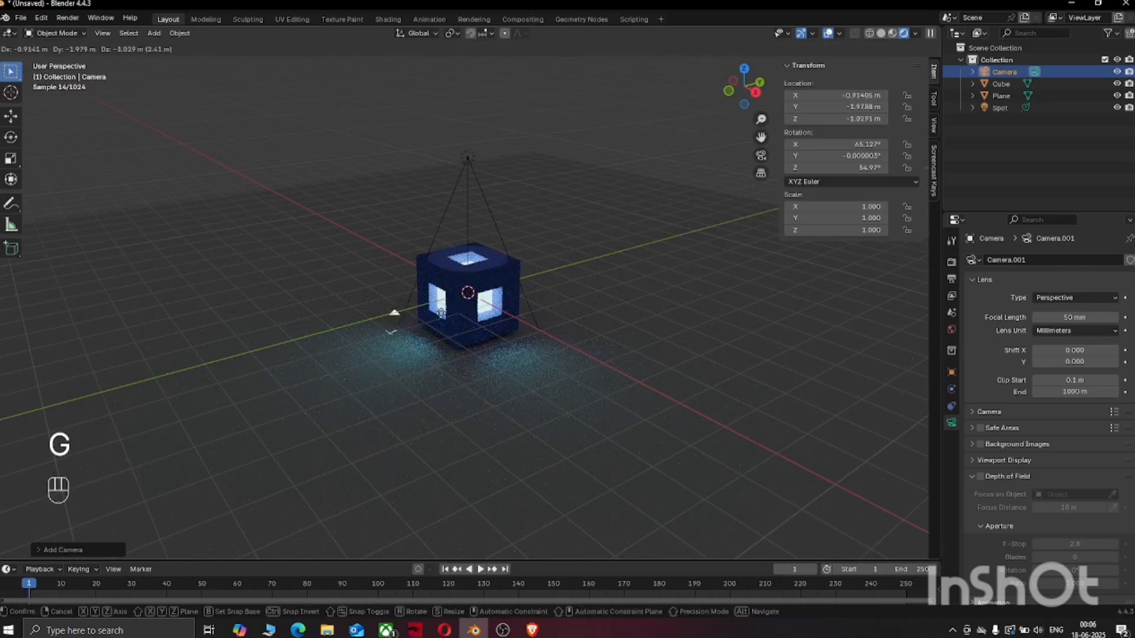
pyautogui.press('y')
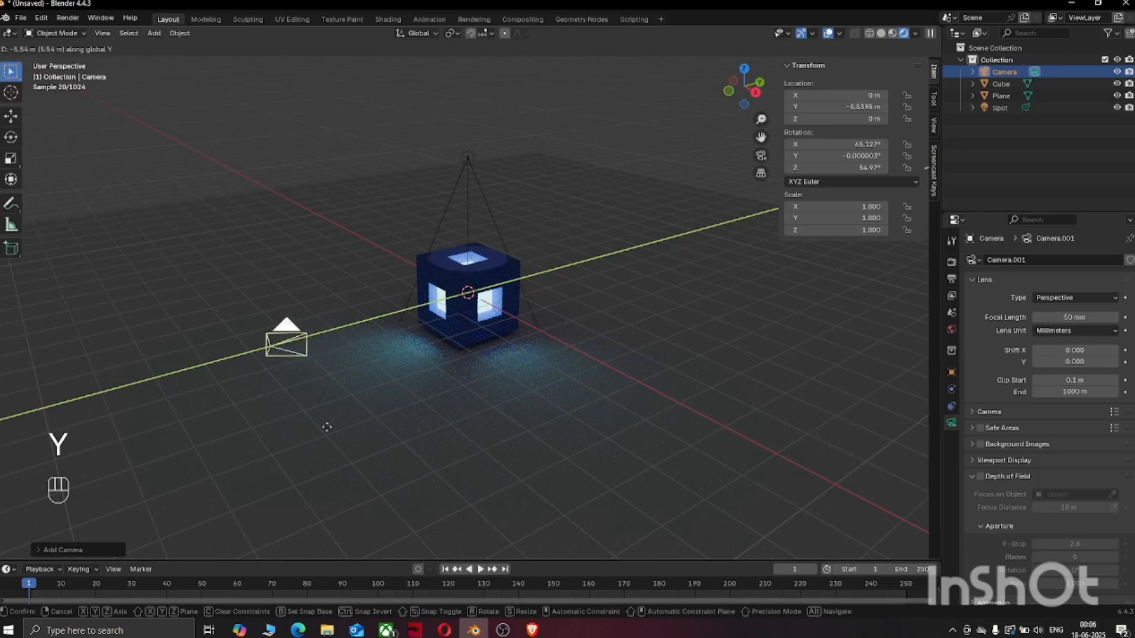
pyautogui.click(272, 437)
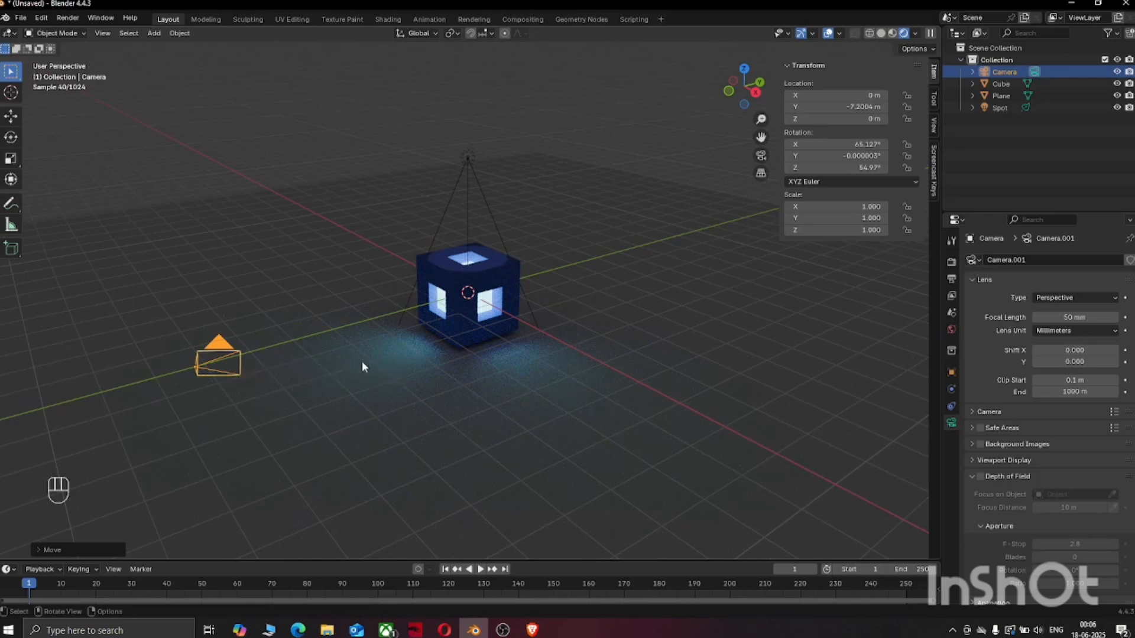
# Frame the glowing cube and its floor from an angled view and align the camera to that view
pyautogui.press('g')
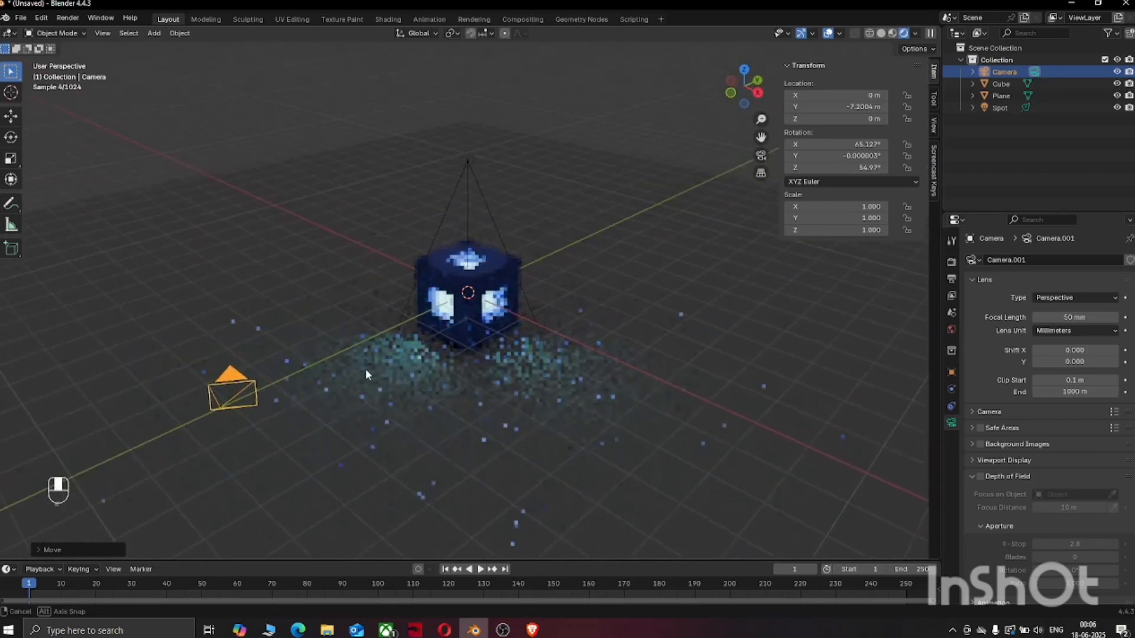
pyautogui.moveTo(365, 369); pyautogui.dragTo(363, 369, button='middle')
pyautogui.scroll(2, 363, 369)
pyautogui.keyDown('shift'); pyautogui.moveTo(448, 364); pyautogui.dragTo(416, 370, button='middle'); pyautogui.keyUp('shift')
pyautogui.moveTo(421, 373); pyautogui.dragTo(471, 389, button='middle')
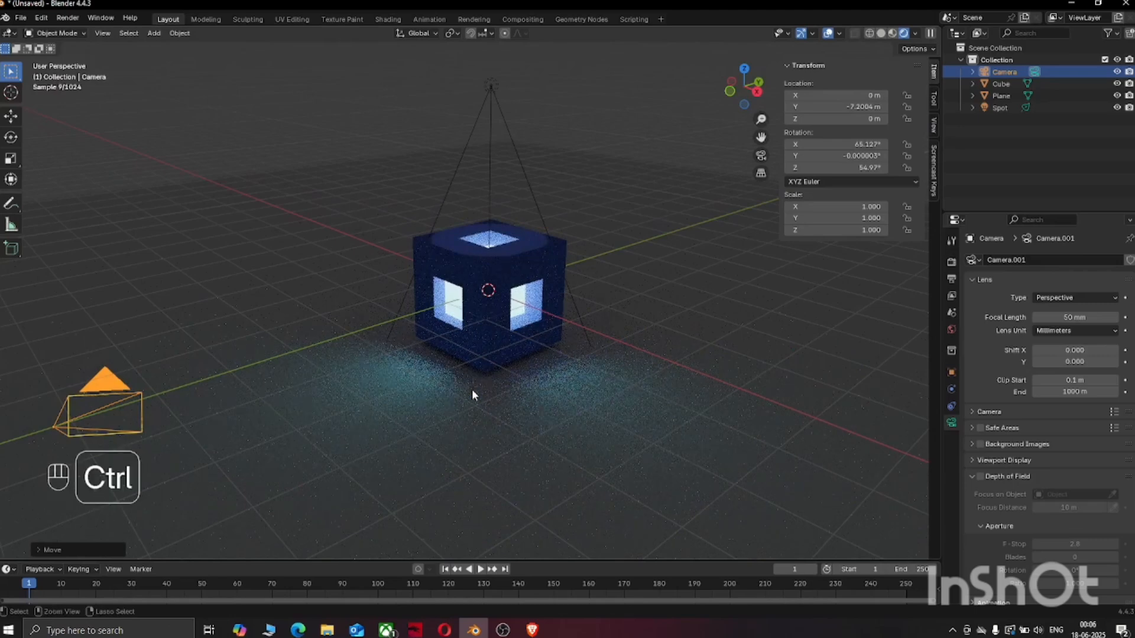
pyautogui.press('ctrl+alt+KP_0')
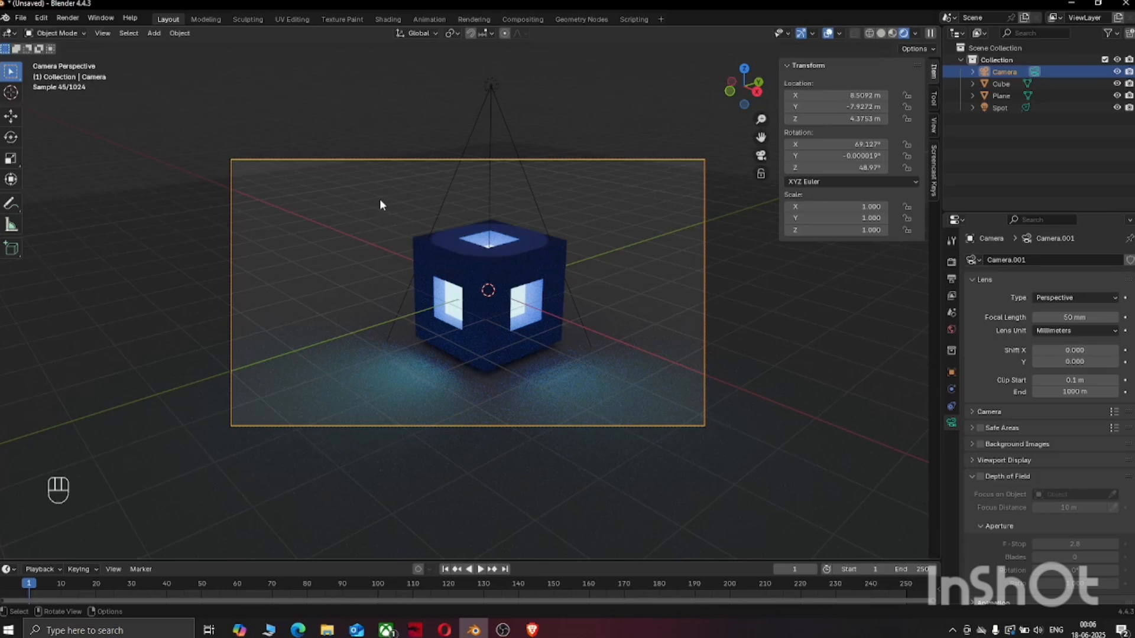
# Shift the camera along Y to about -7.6 m and lower it along Z to about 3.91 m
pyautogui.press('g')
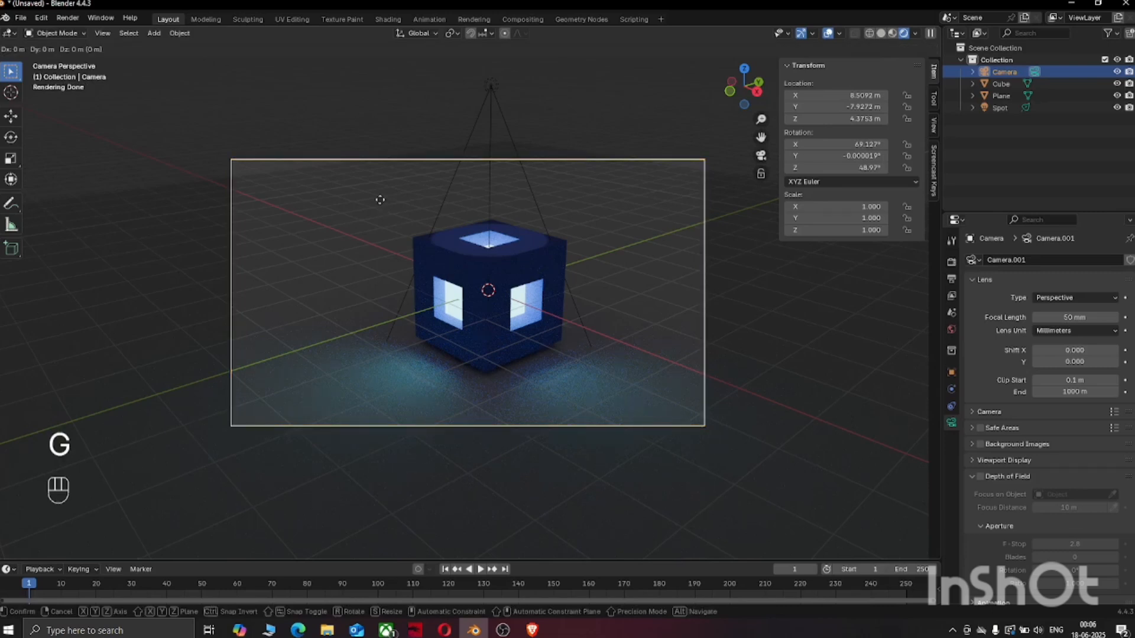
pyautogui.press('y')
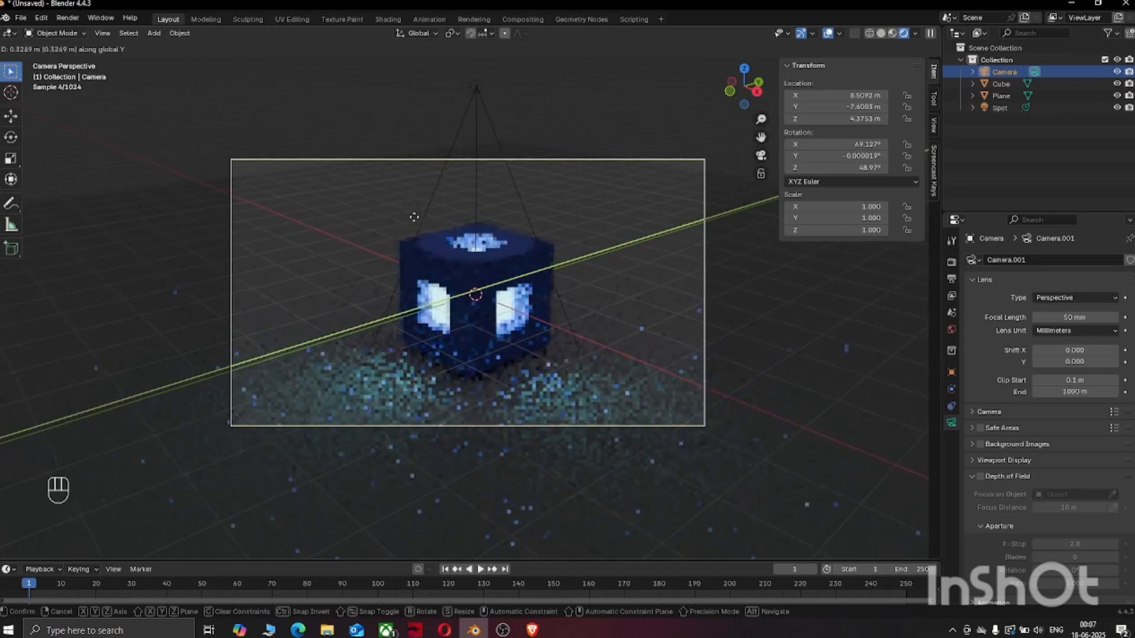
pyautogui.click(414, 216)
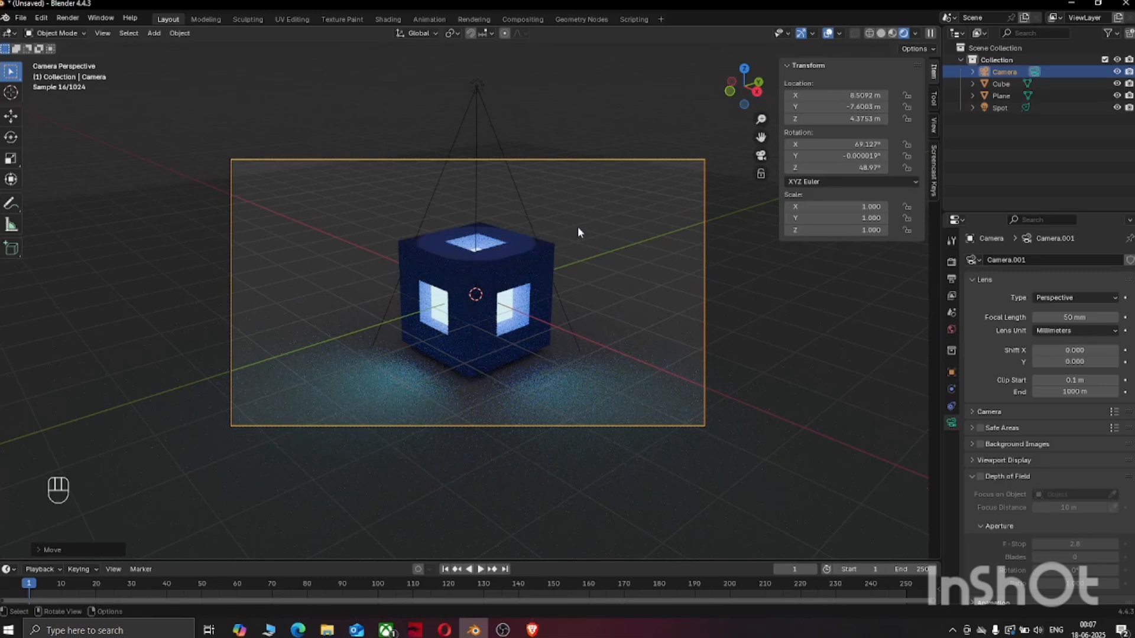
pyautogui.press('g')
pyautogui.press('z')
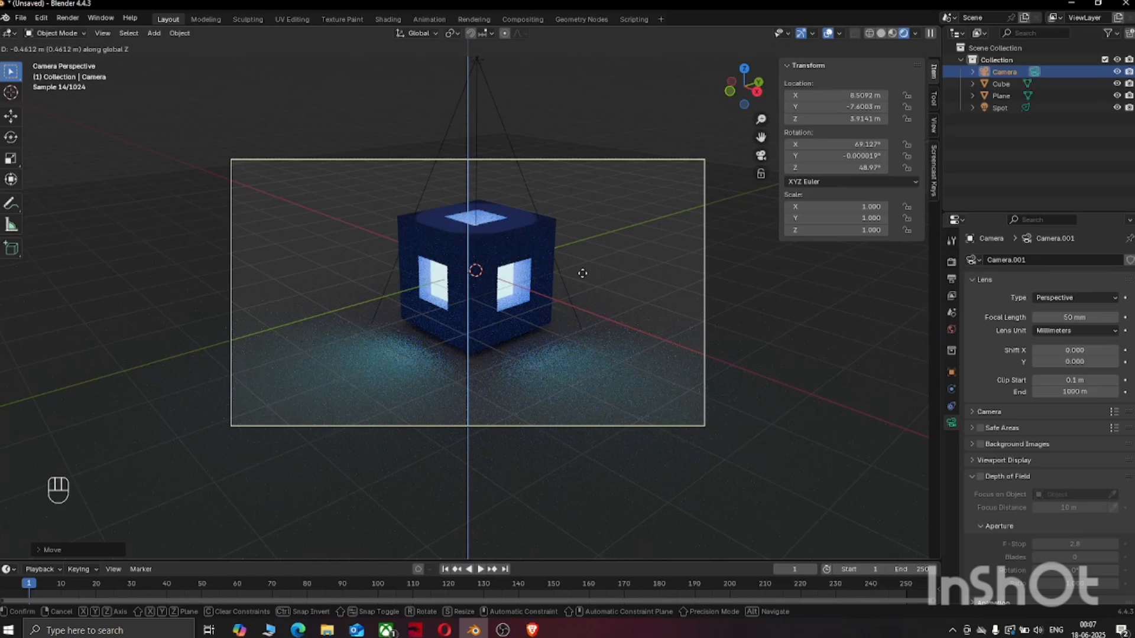
pyautogui.click(583, 273)
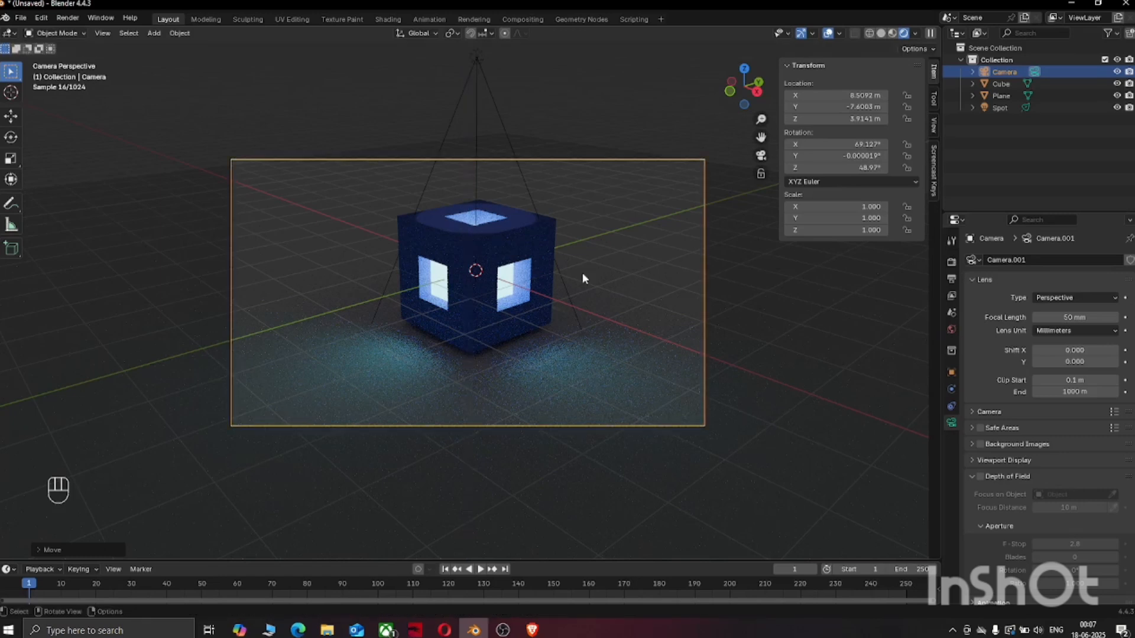
# Give the floor plane a new material with a near-black base color and a roughness of about 0.232
pyautogui.click(662, 79)
pyautogui.click(632, 310)
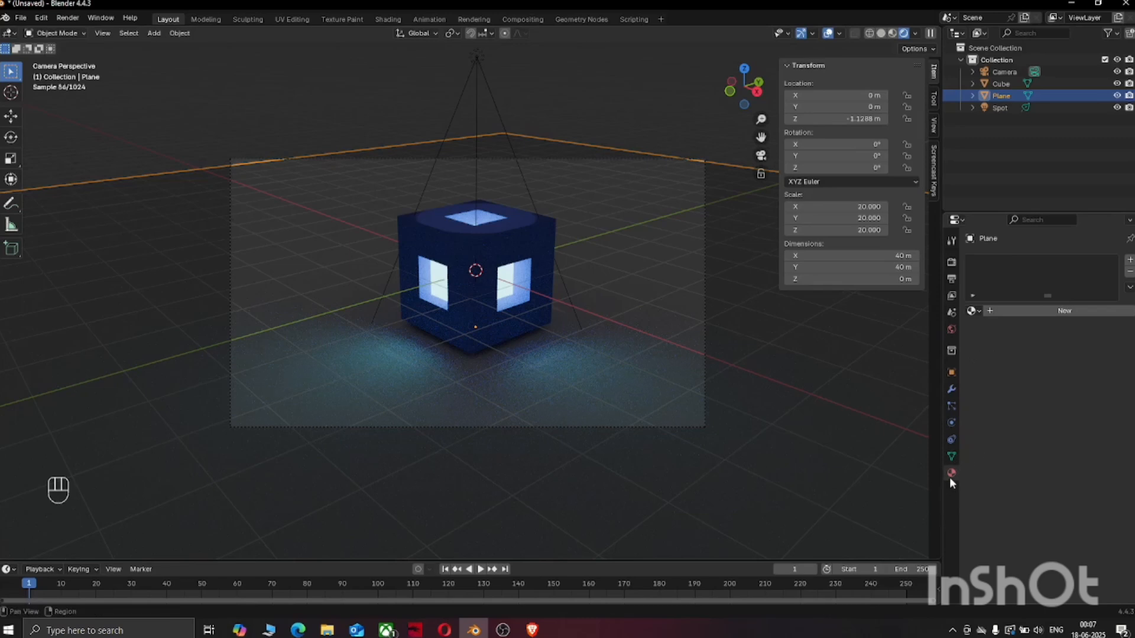
pyautogui.click(1031, 307)
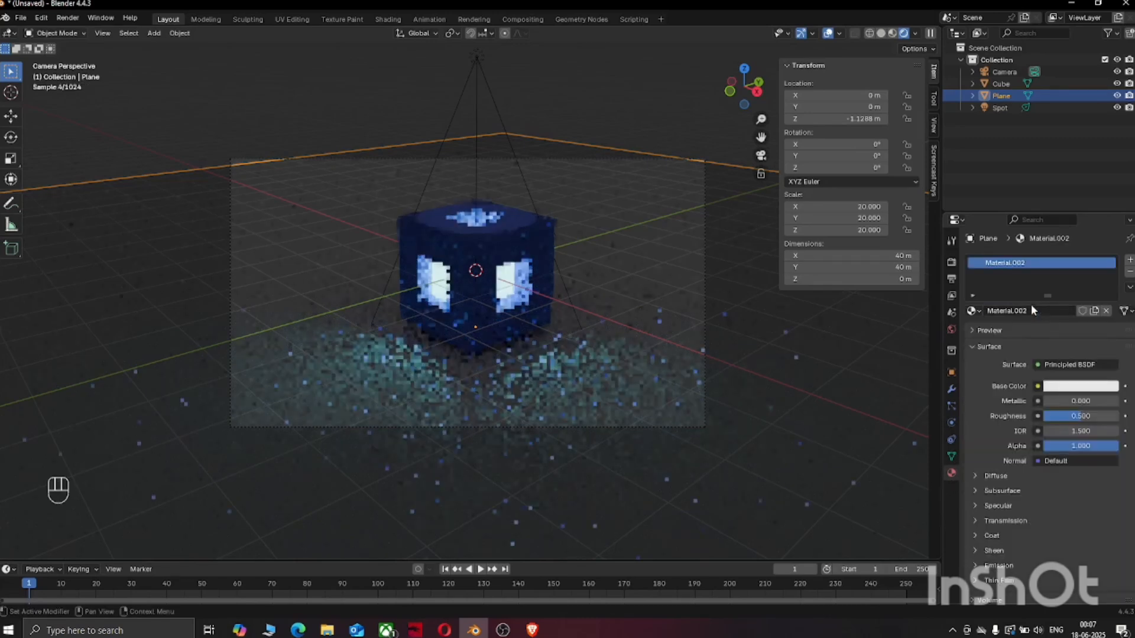
pyautogui.click(1069, 388)
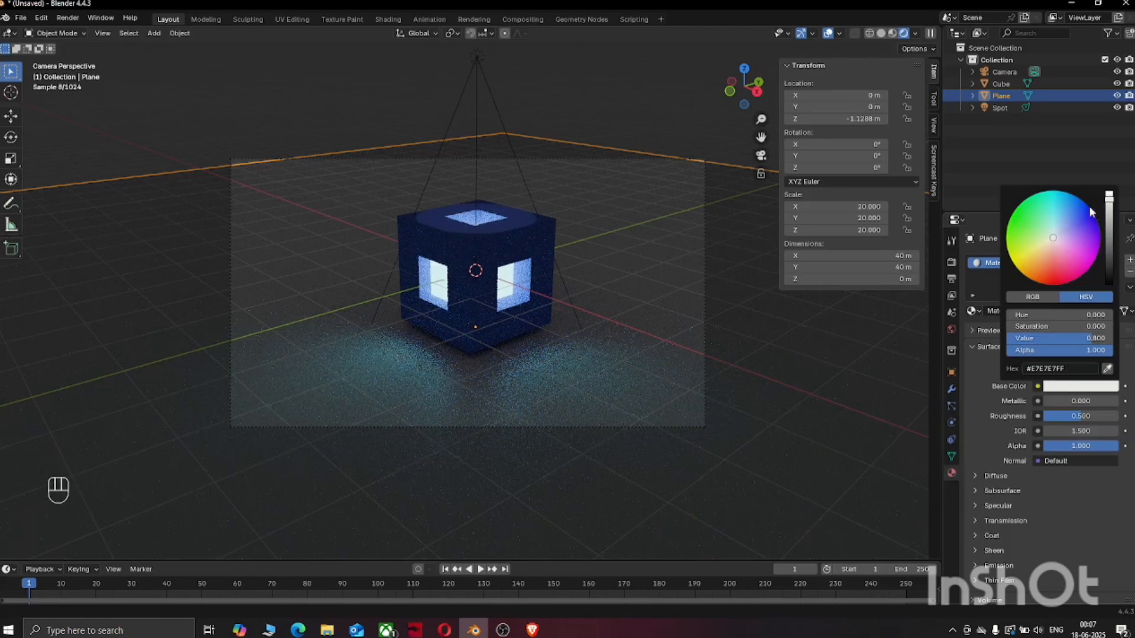
pyautogui.click(1108, 257)
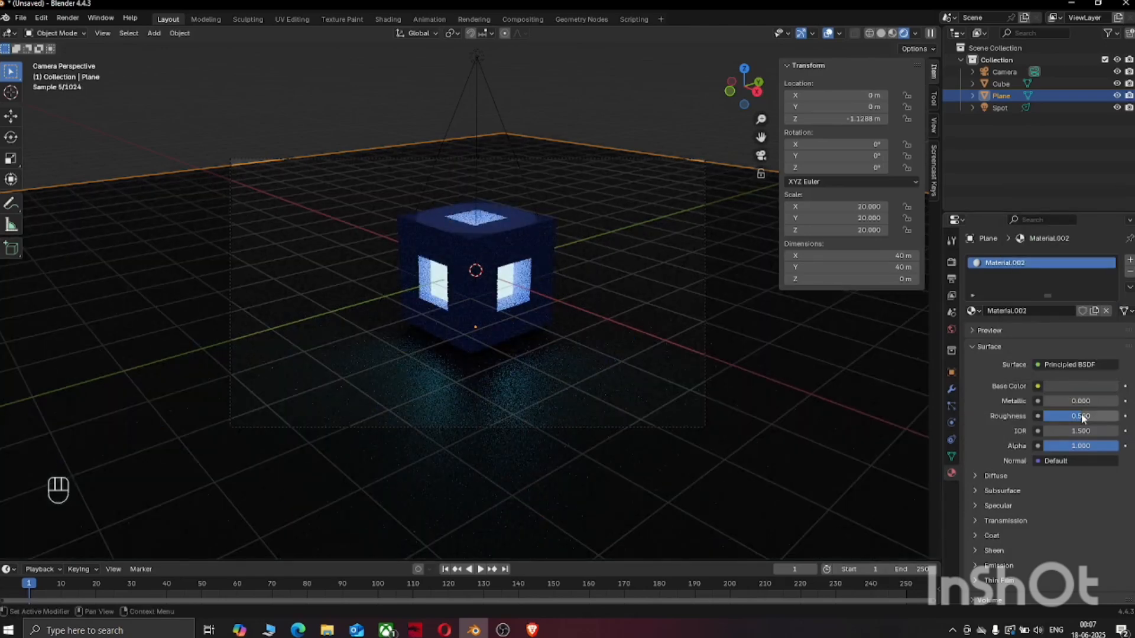
pyautogui.moveTo(1079, 417)
pyautogui.mouseDown()
pyautogui.moveTo(1046, 417)
pyautogui.moveTo(1061, 417)
pyautogui.mouseUp()
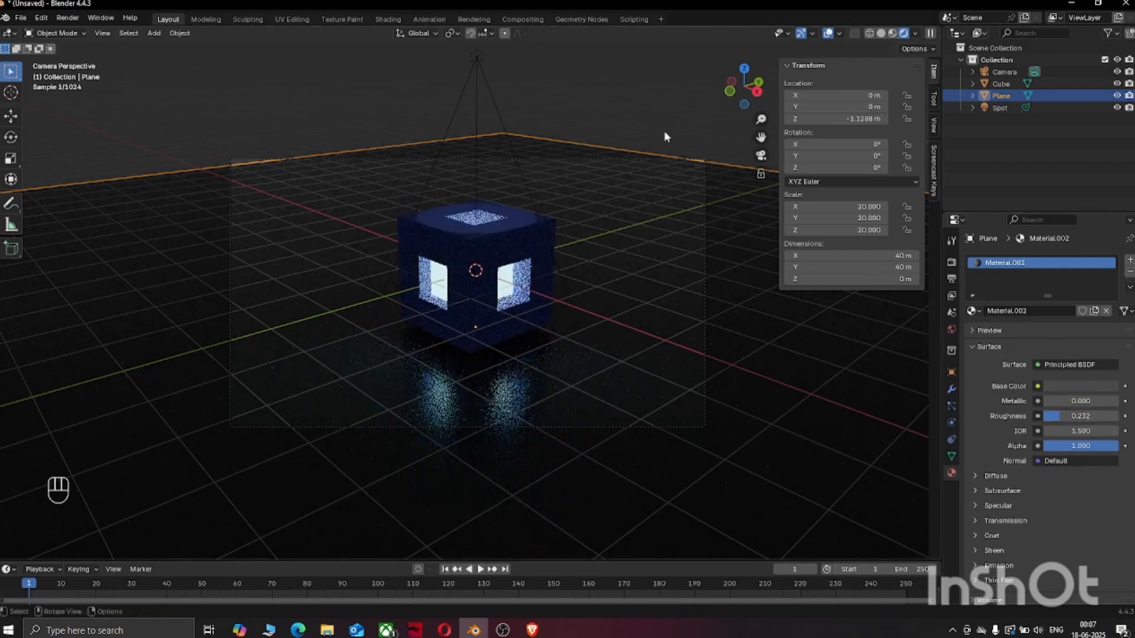
# Deselect the floor plane and review the Cycles render settings for sampling, lights and volumes
pyautogui.click(658, 116)
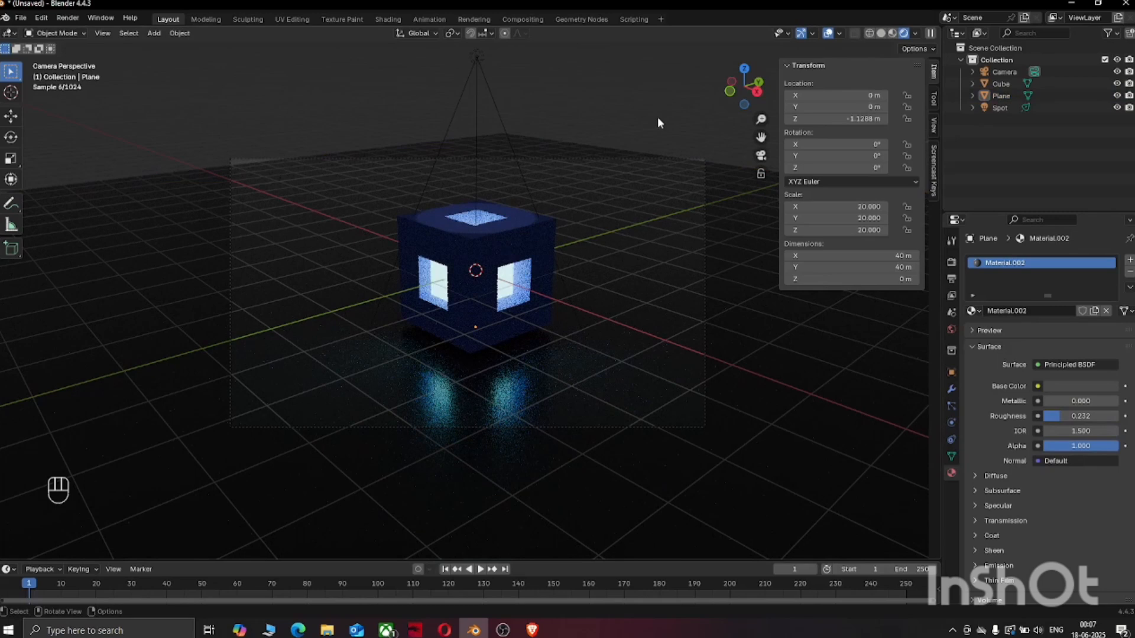
pyautogui.scroll(2, 611, 163)
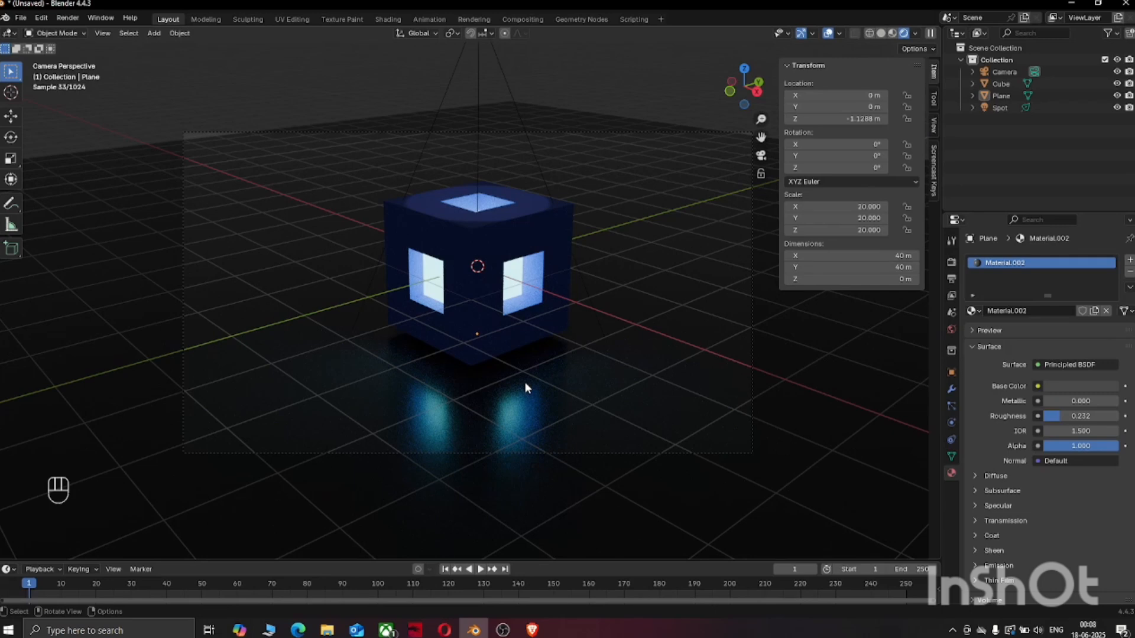
pyautogui.click(951, 263)
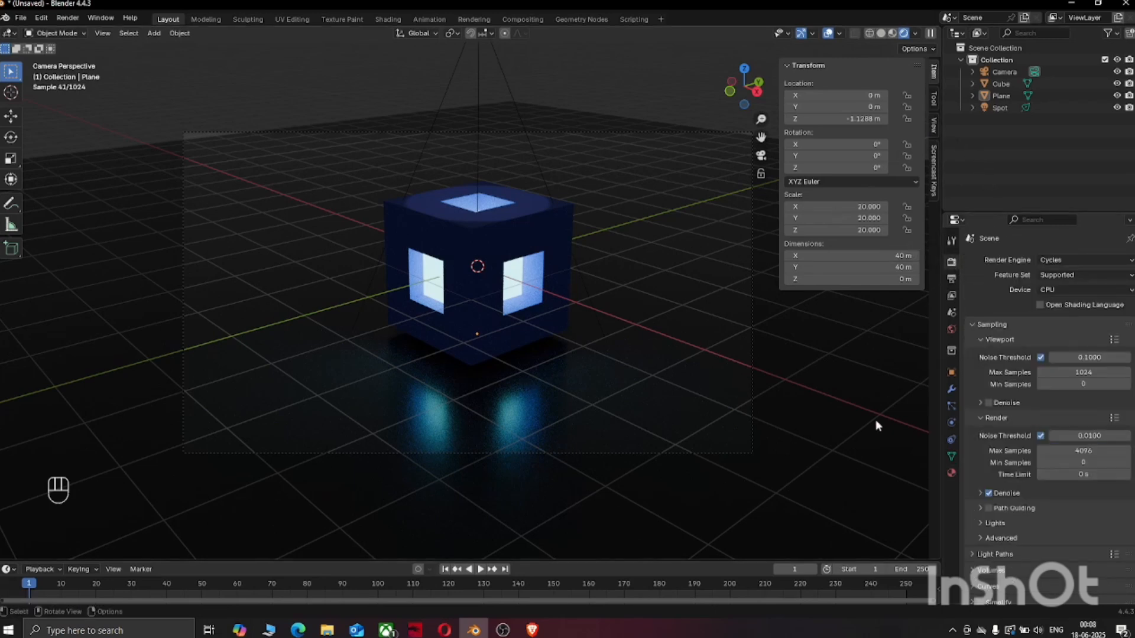
pyautogui.scroll(-2, 963, 385)
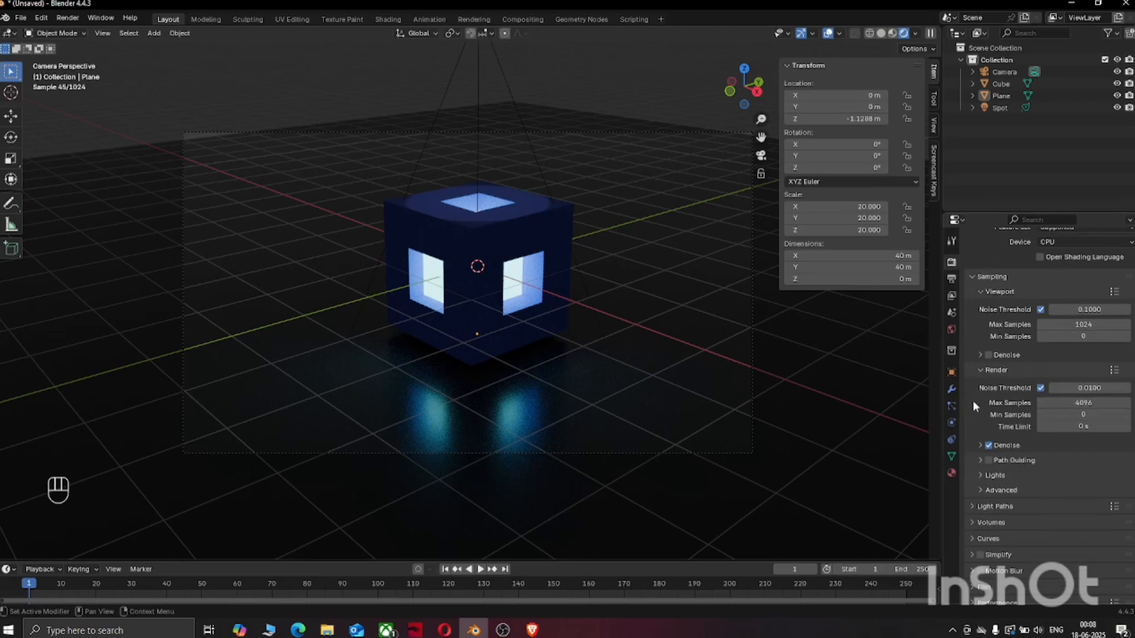
pyautogui.click(980, 477)
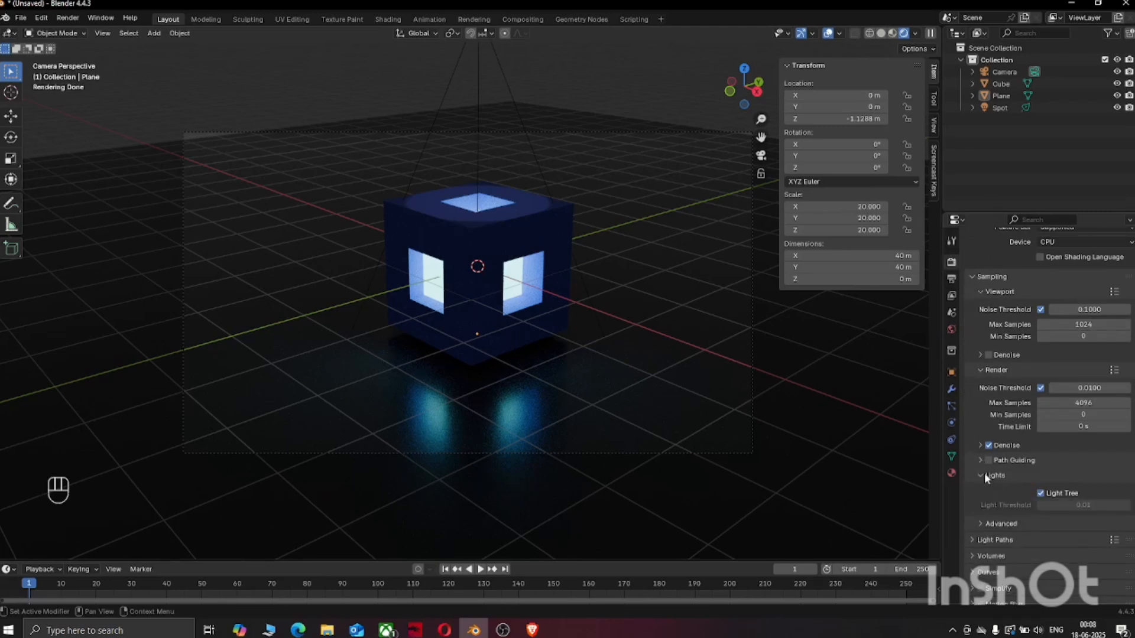
pyautogui.scroll(-2, 981, 526)
pyautogui.click(974, 508)
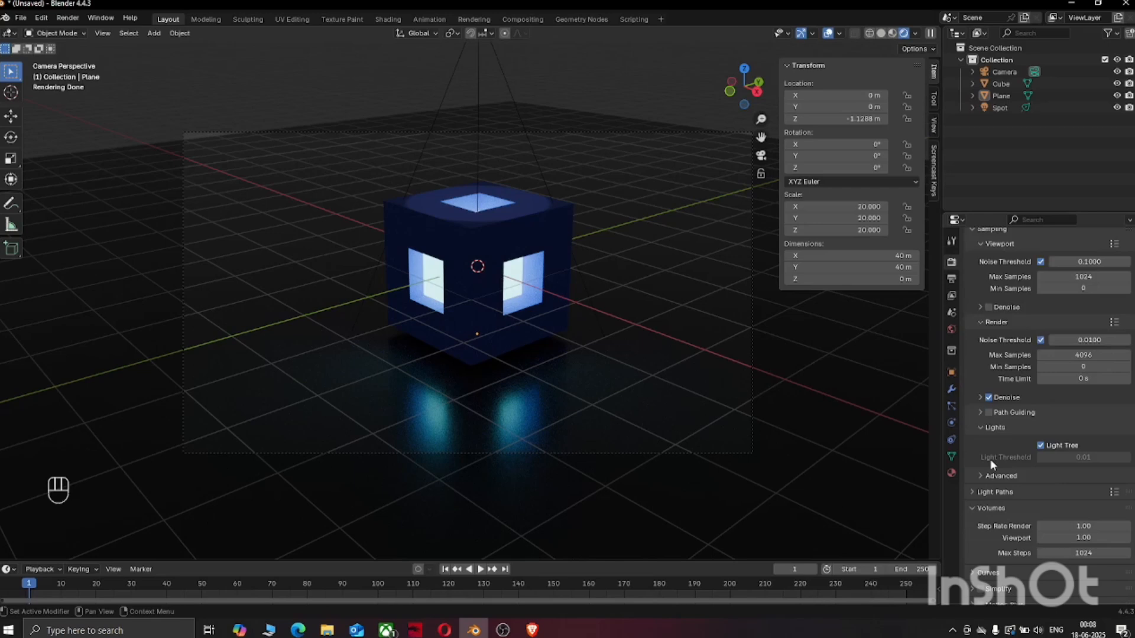
pyautogui.scroll(4, 990, 459)
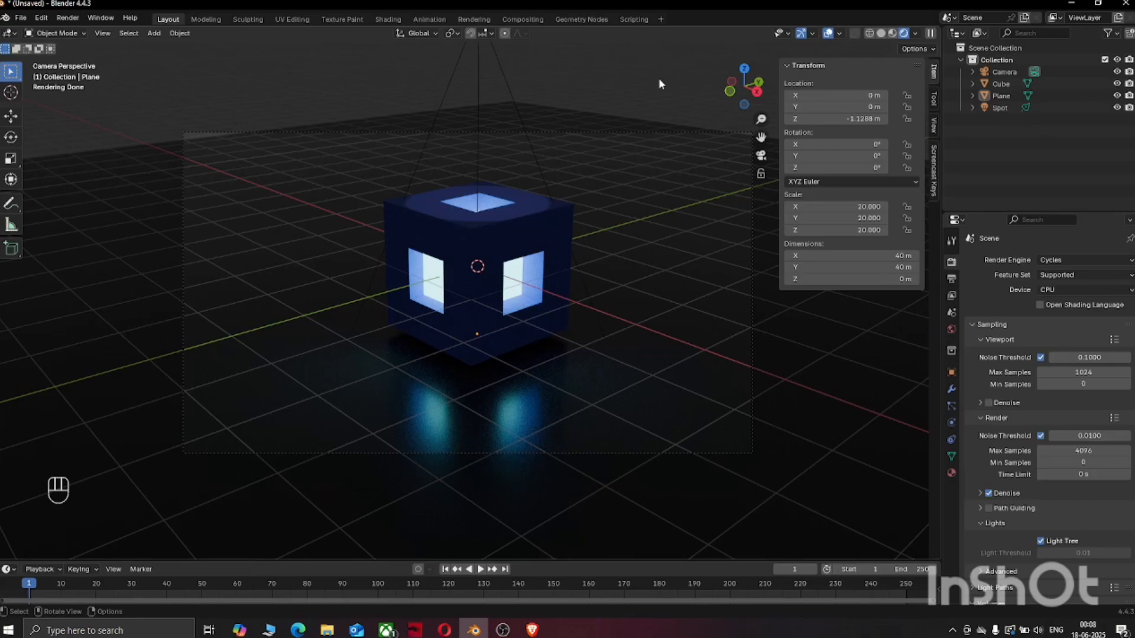
# Render the current frame through the camera, inspect the glowing cube up close, and close the render window
pyautogui.press('F12')
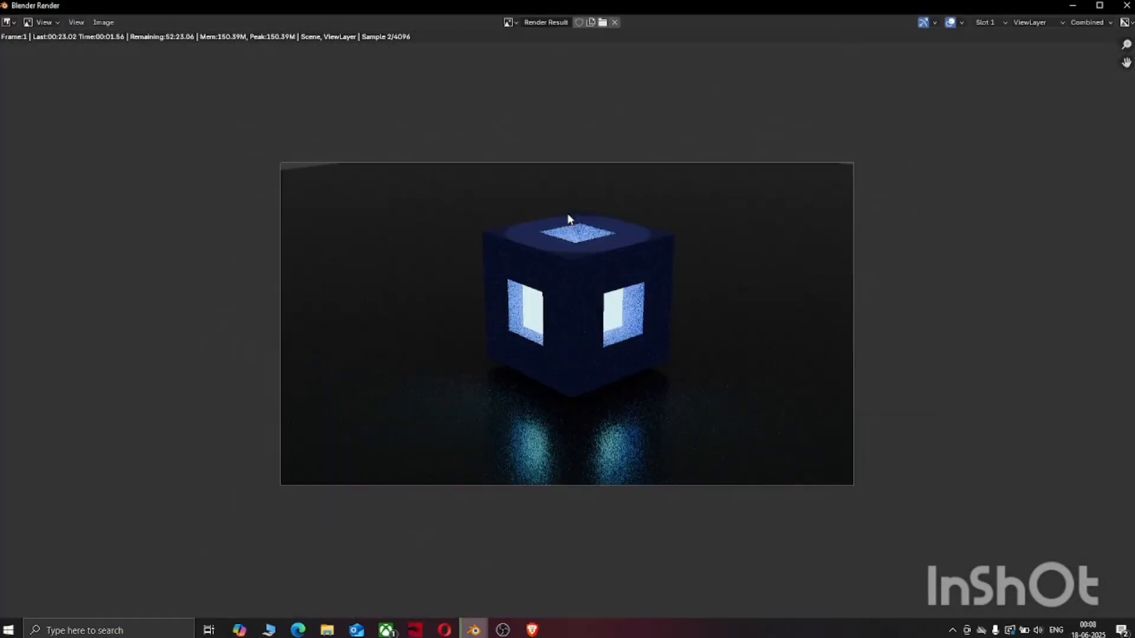
pyautogui.scroll(1, 569, 220)
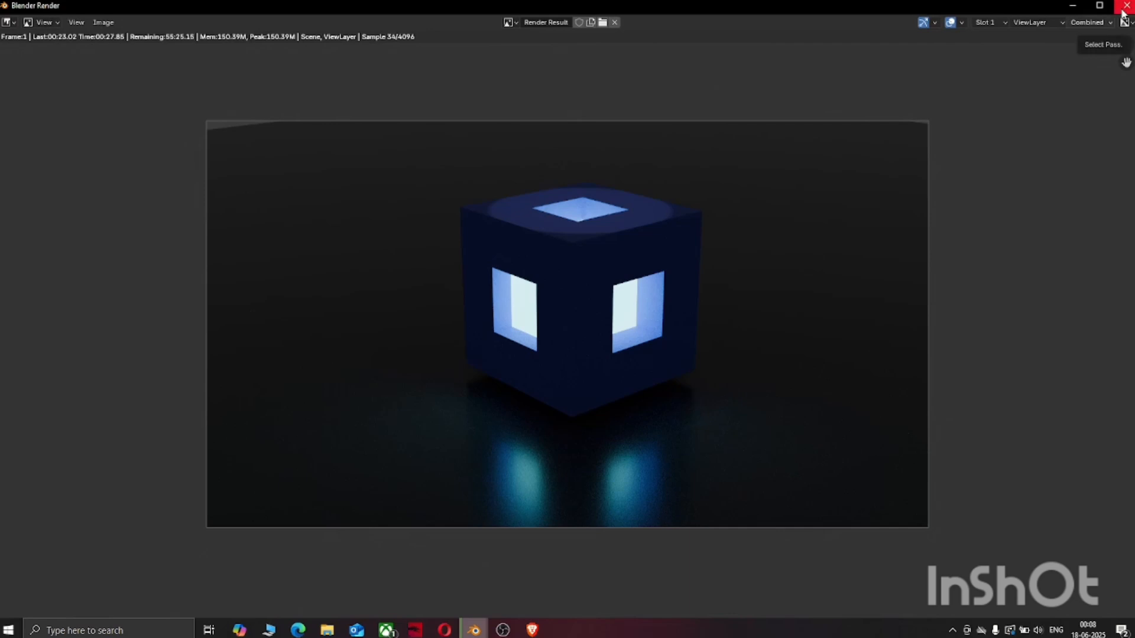
pyautogui.click(1125, 7)
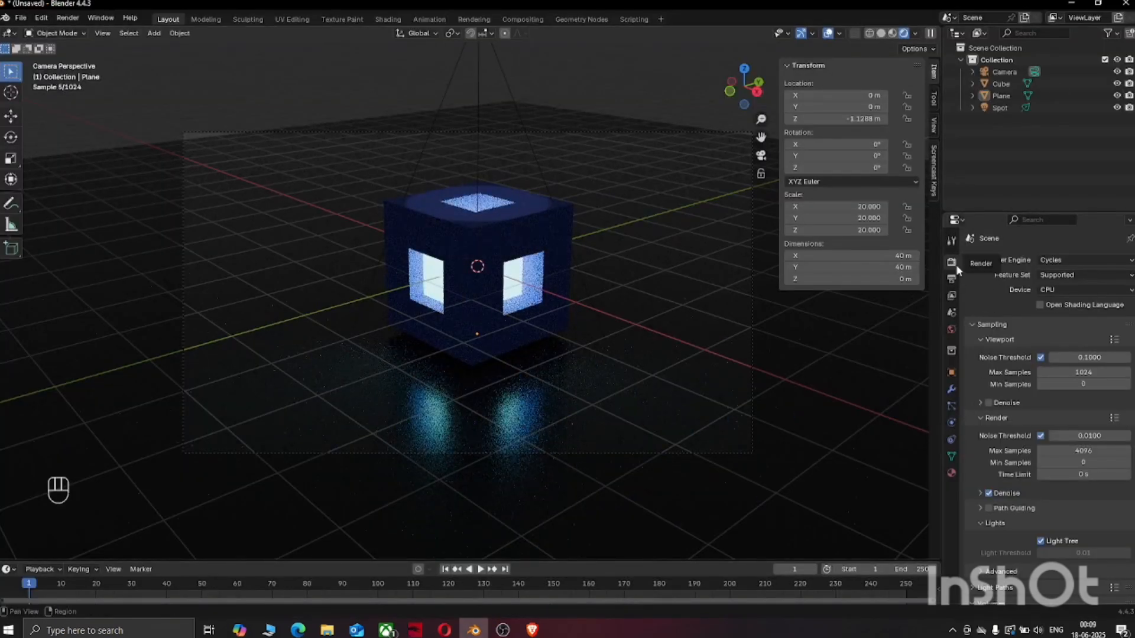
# Enable viewport denoising with the OpenImageDenoise denoiser and set its prefilter to Accurate
pyautogui.click(989, 402)
pyautogui.click(981, 403)
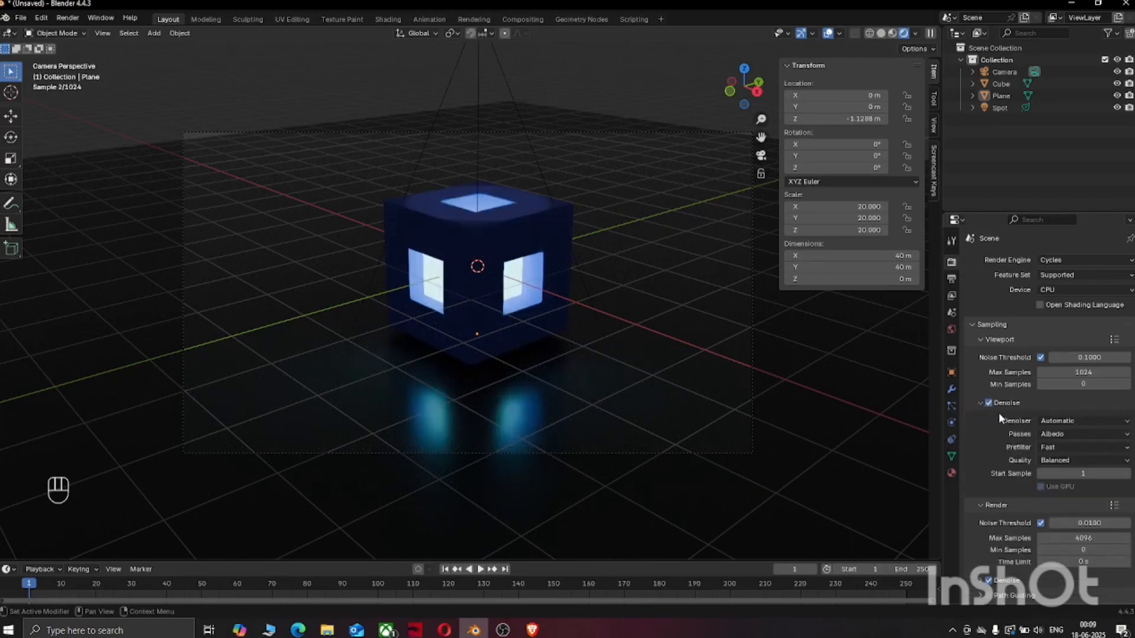
pyautogui.click(1074, 421)
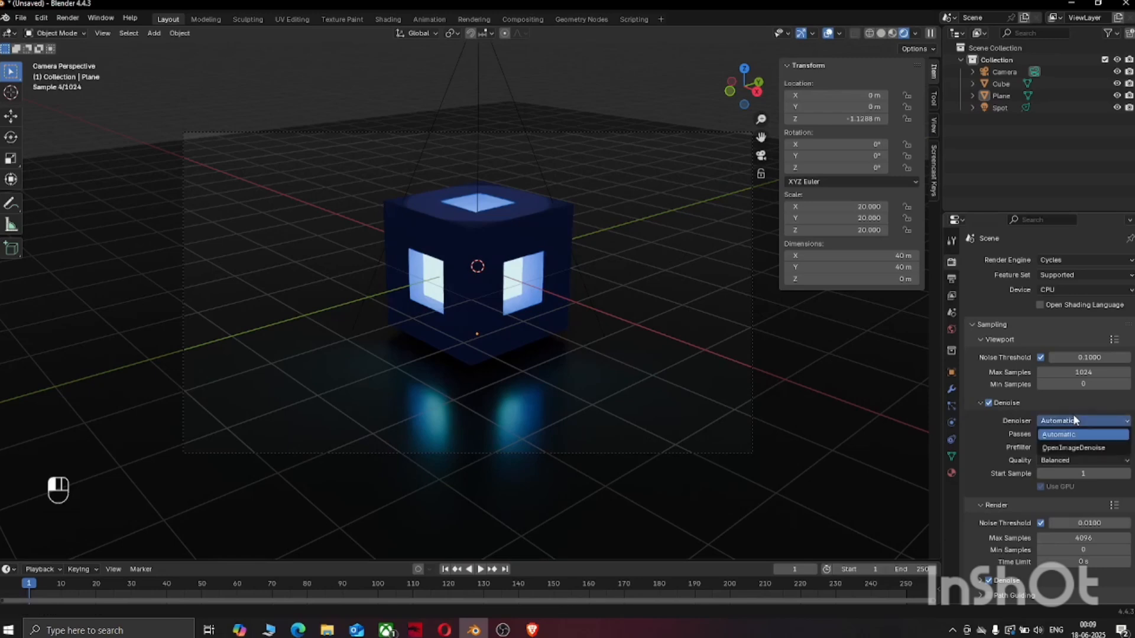
pyautogui.click(1064, 446)
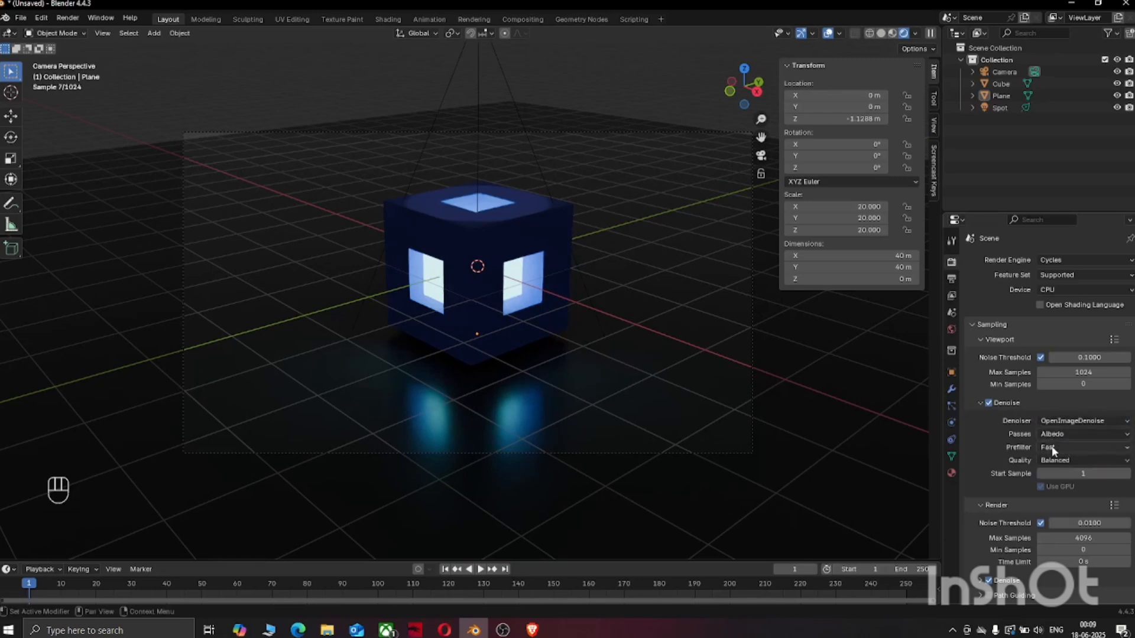
pyautogui.click(1053, 448)
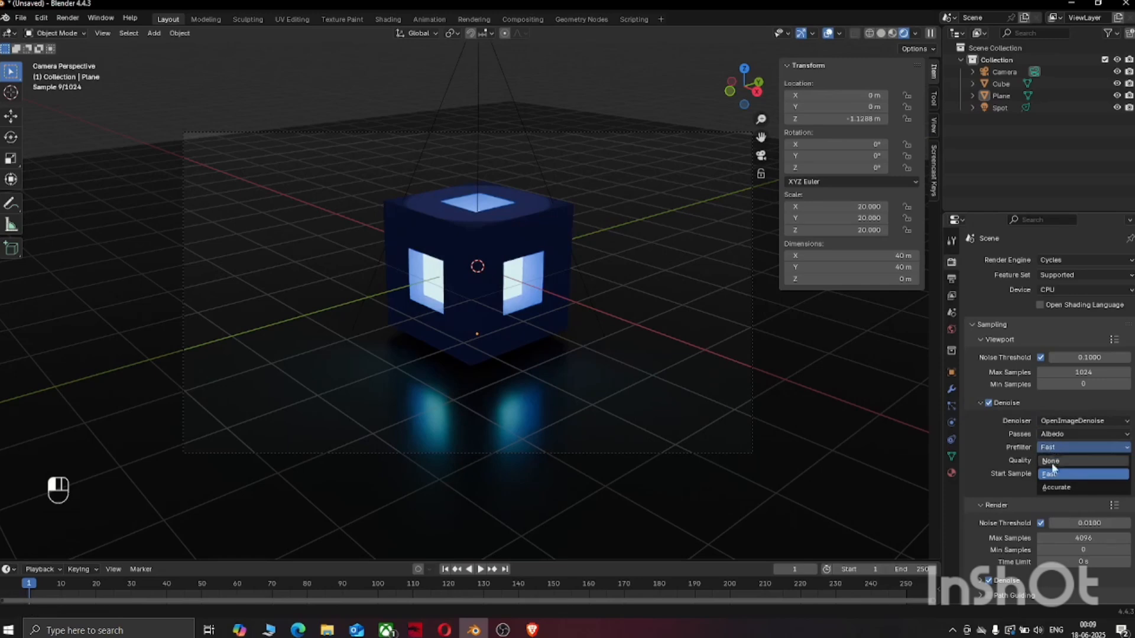
pyautogui.click(1052, 487)
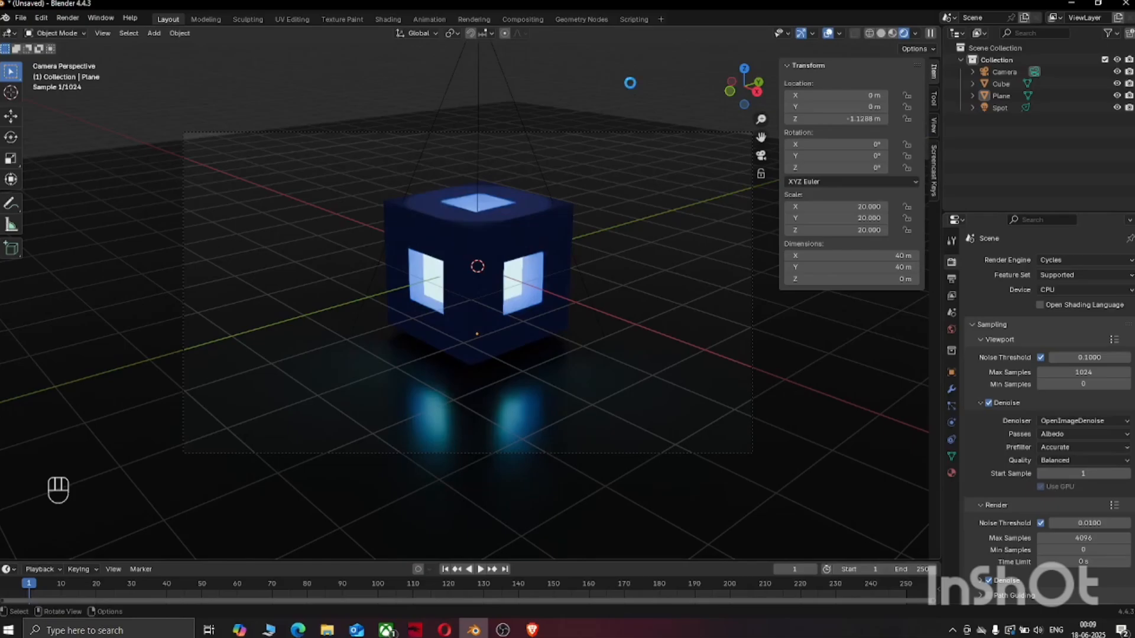
# Render the current frame again from the camera view
pyautogui.press('F12')
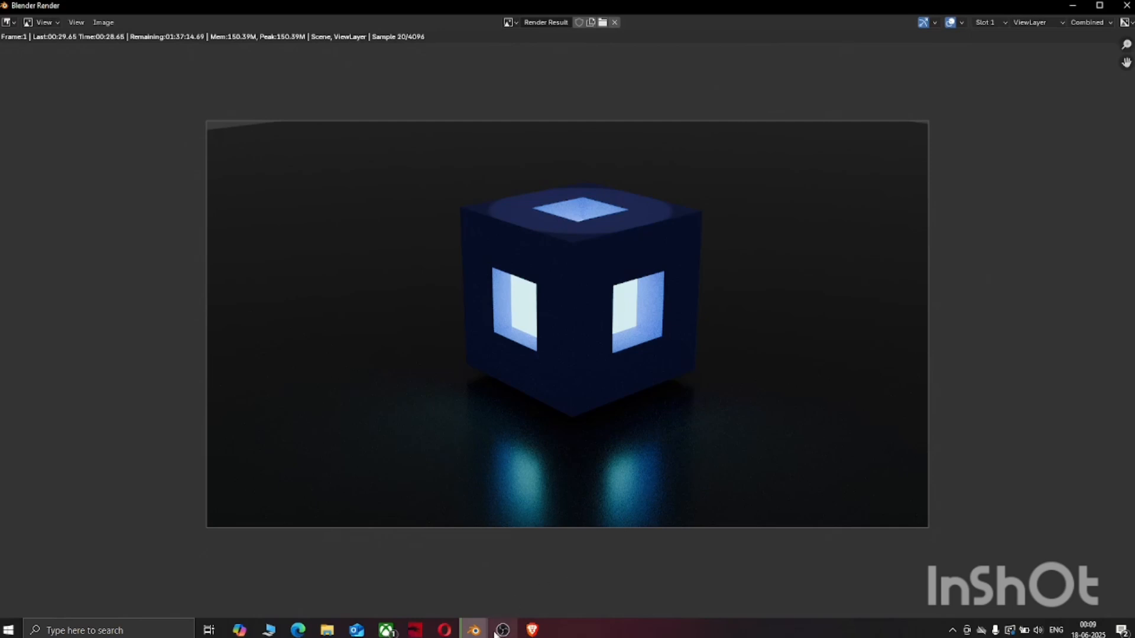
pyautogui.moveTo(496, 635)
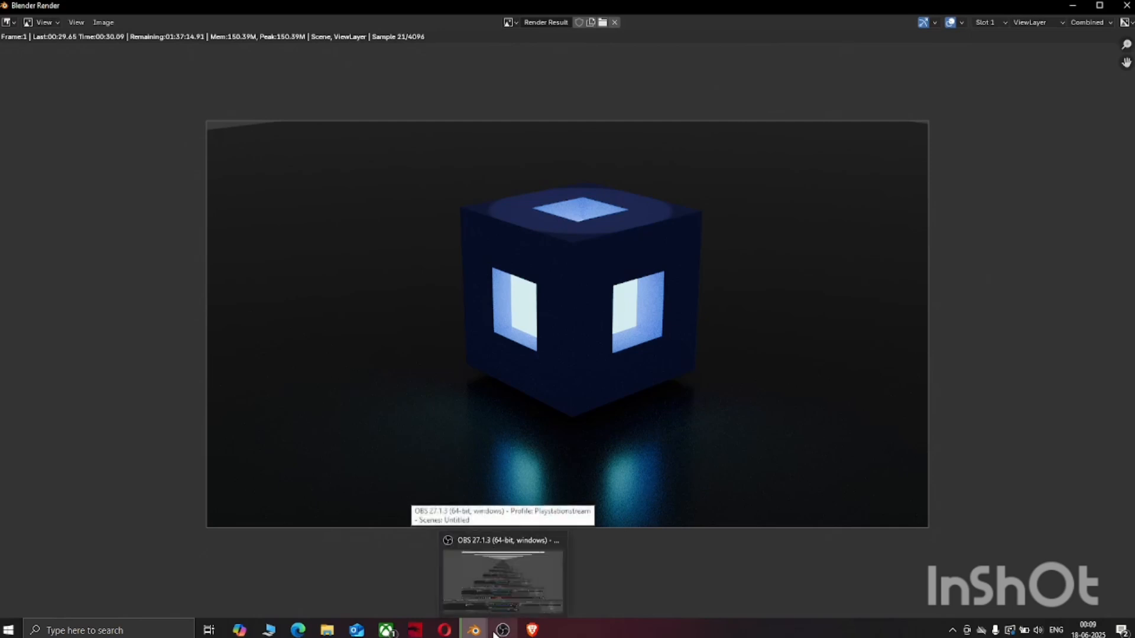